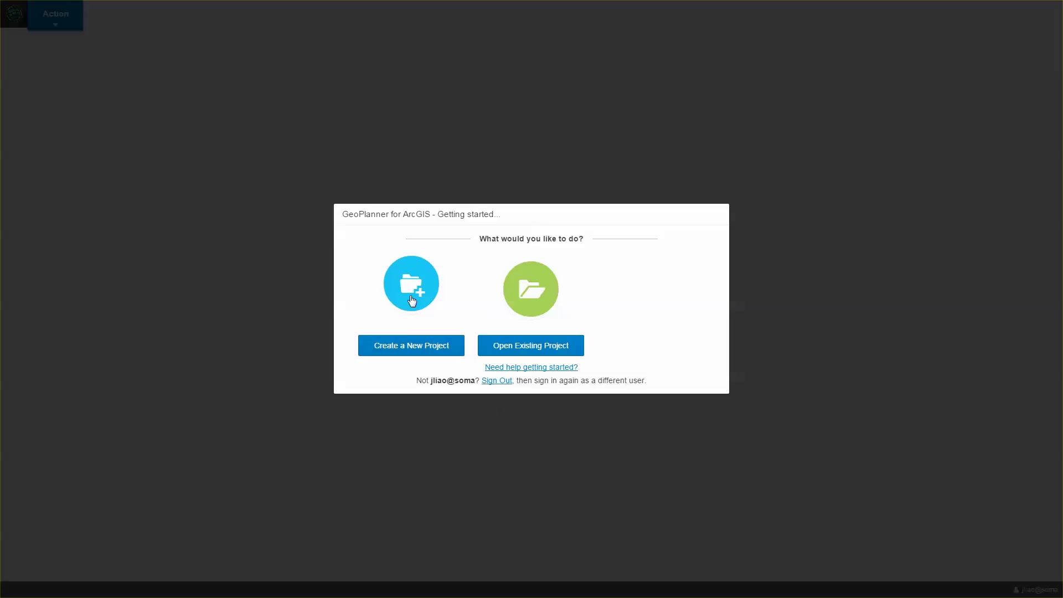
Open the EVAL_ECOL project from the Soma Landuse Template and turn on the EVAL_ECOL_Test02 layer.
left_click(413, 293)
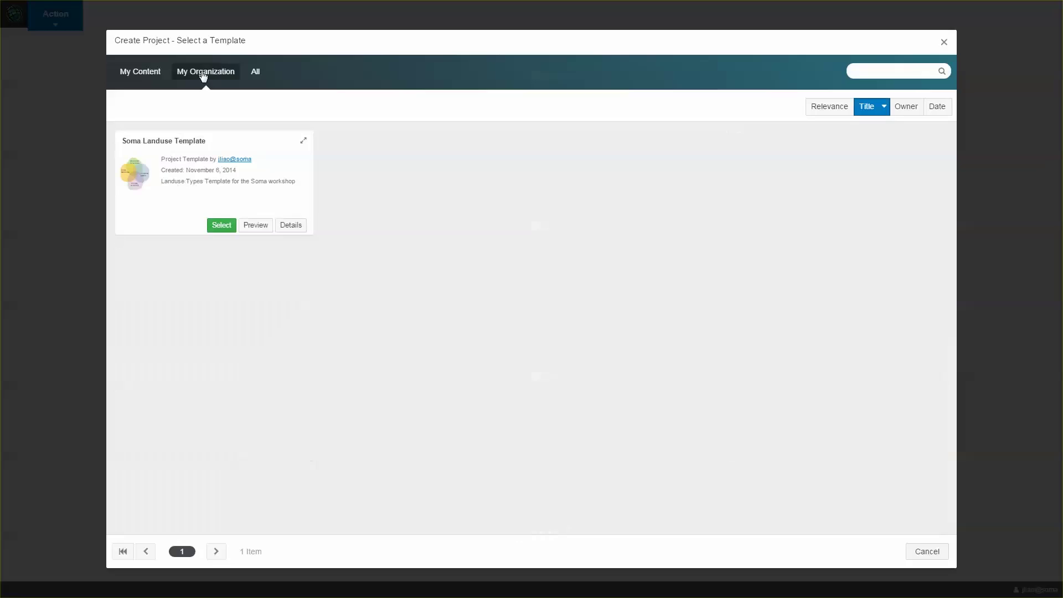
left_click(221, 225)
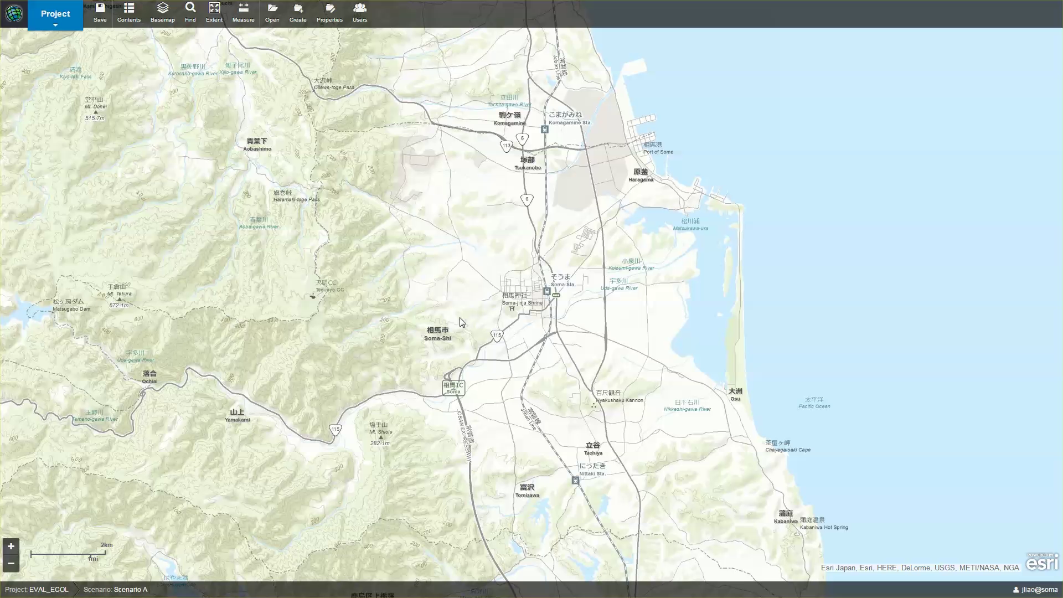
left_click(138, 25)
left_click(25, 106)
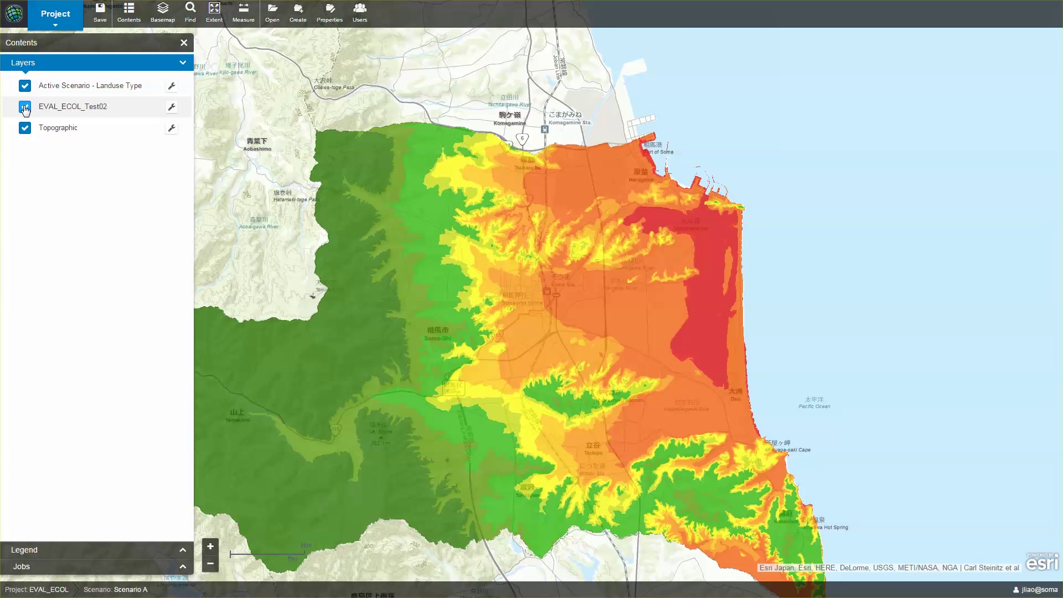
Check the land-use legend, return to the layer list, and bring up Search for Data.
left_click(79, 549)
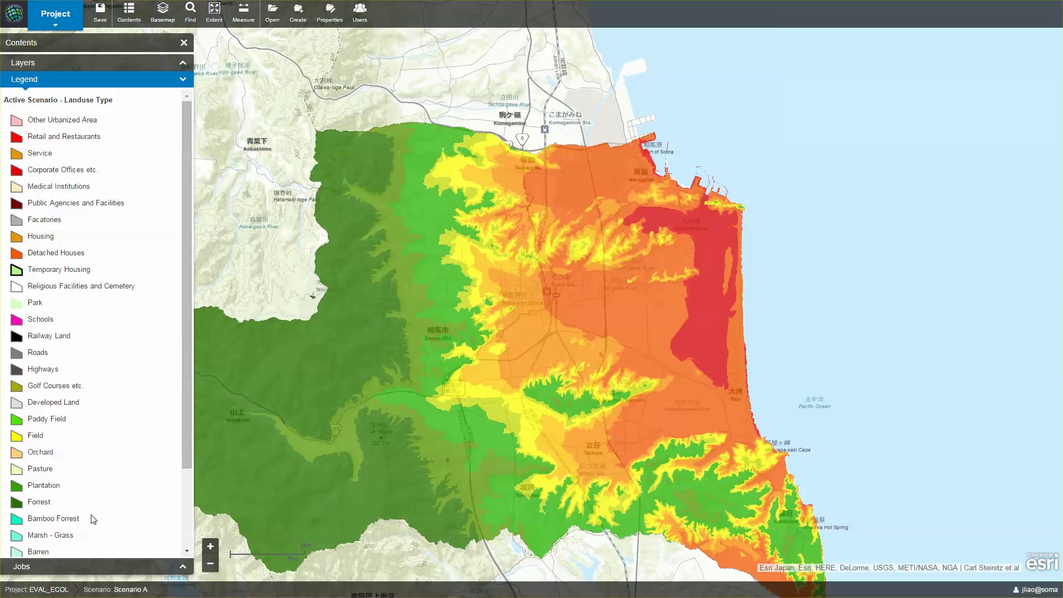
left_click_drag(189, 285, 185, 261)
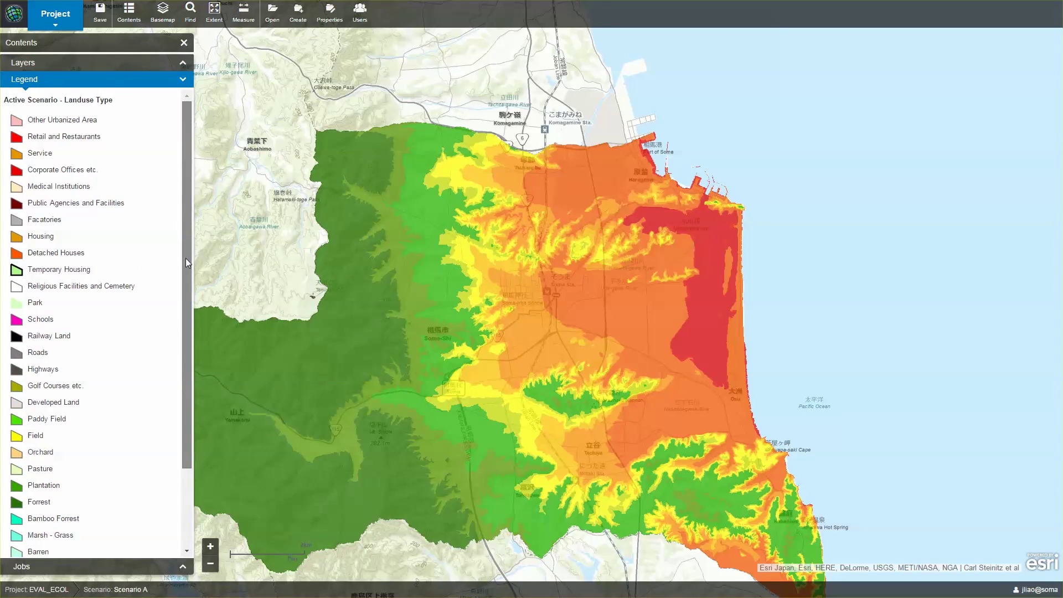
left_click(182, 62)
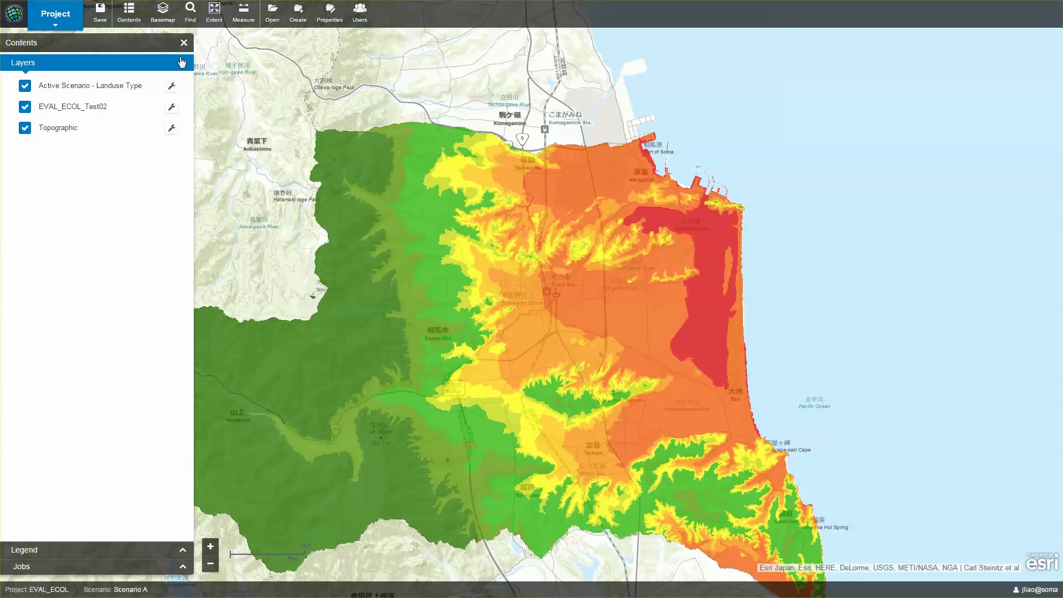
left_click(270, 15)
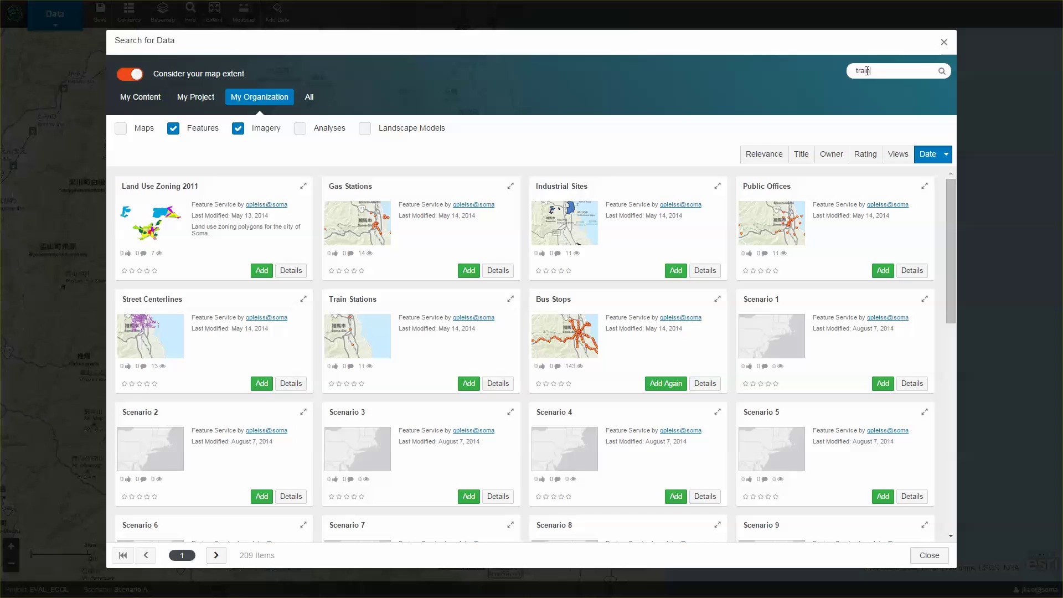
Search for 'train' and 'bus' data, adding the Train Stations and Bus Stops layers to the map.
key("Return")
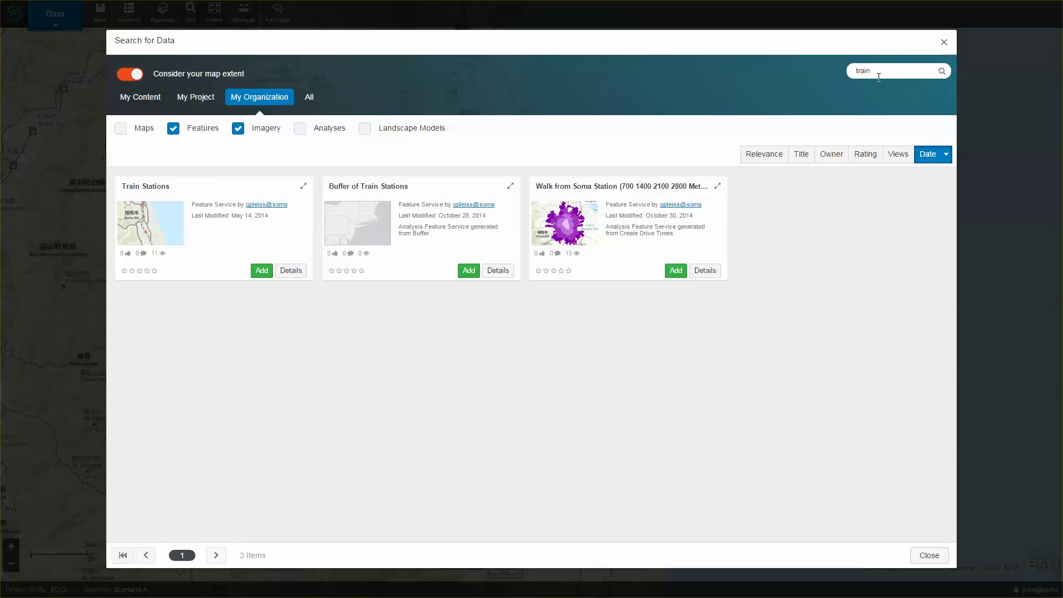
type("bus")
key("Return")
key("BackSpace")
key("BackSpace")
key("BackSpace")
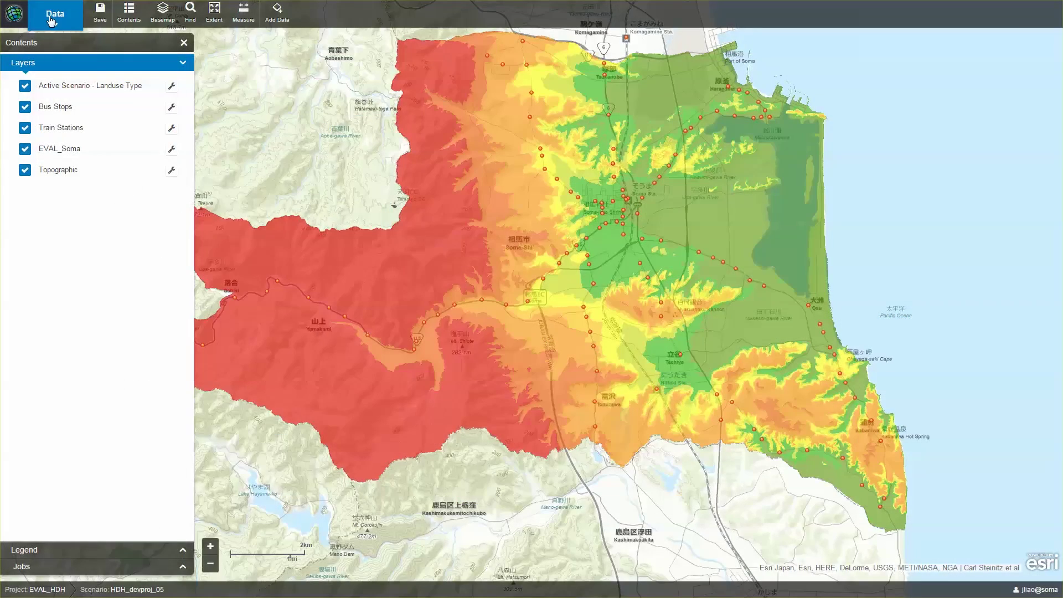
left_click(54, 15)
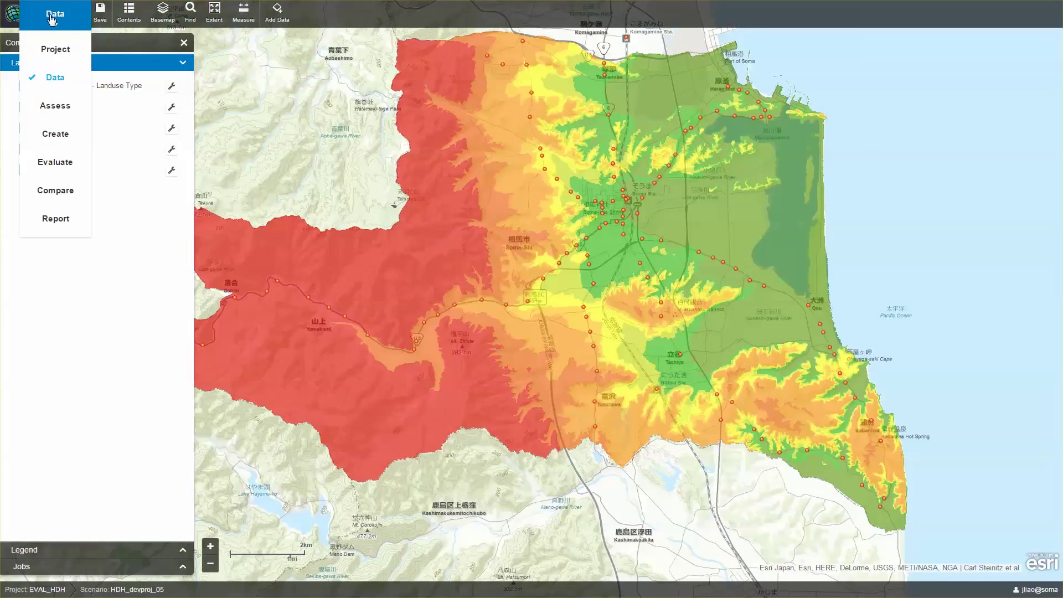
In Assess, open the EVAL_Soma model, add Distance To Bus Stop, and weight each of the four distance layers 25%.
left_click(52, 122)
left_click(334, 24)
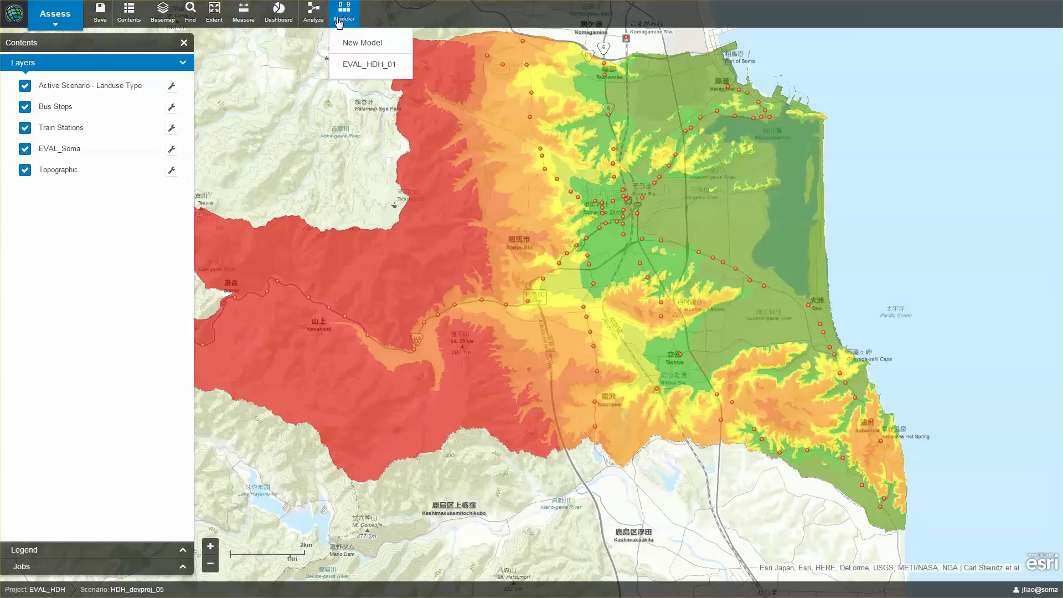
left_click(350, 67)
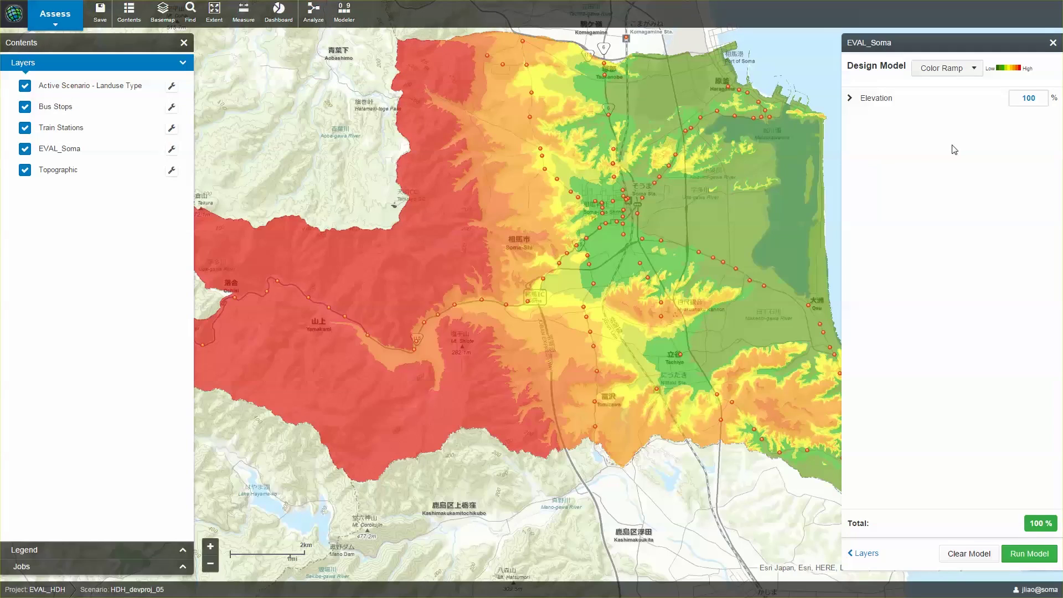
left_click(856, 554)
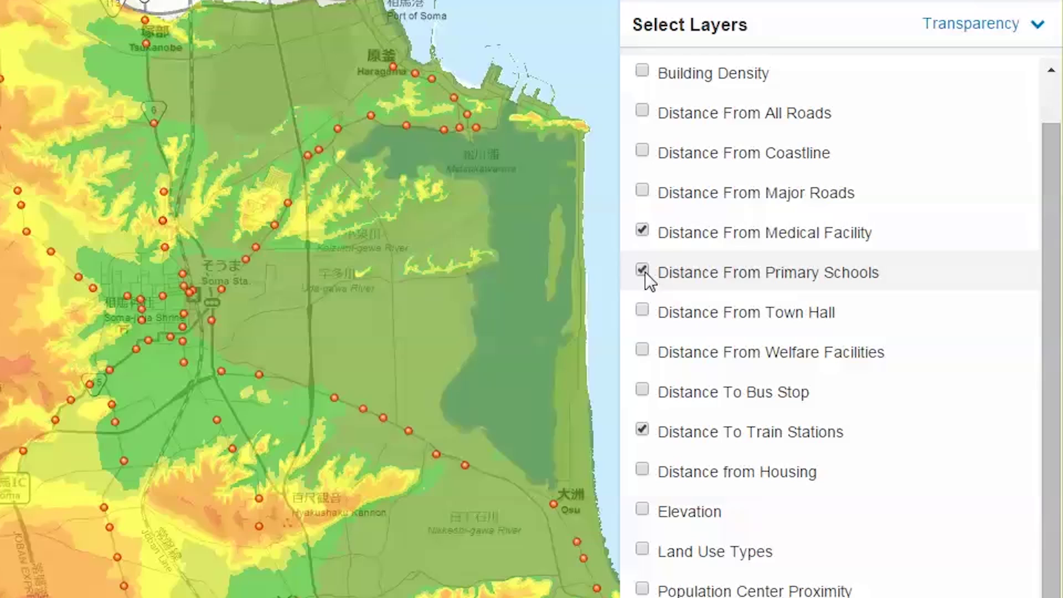
left_click(642, 391)
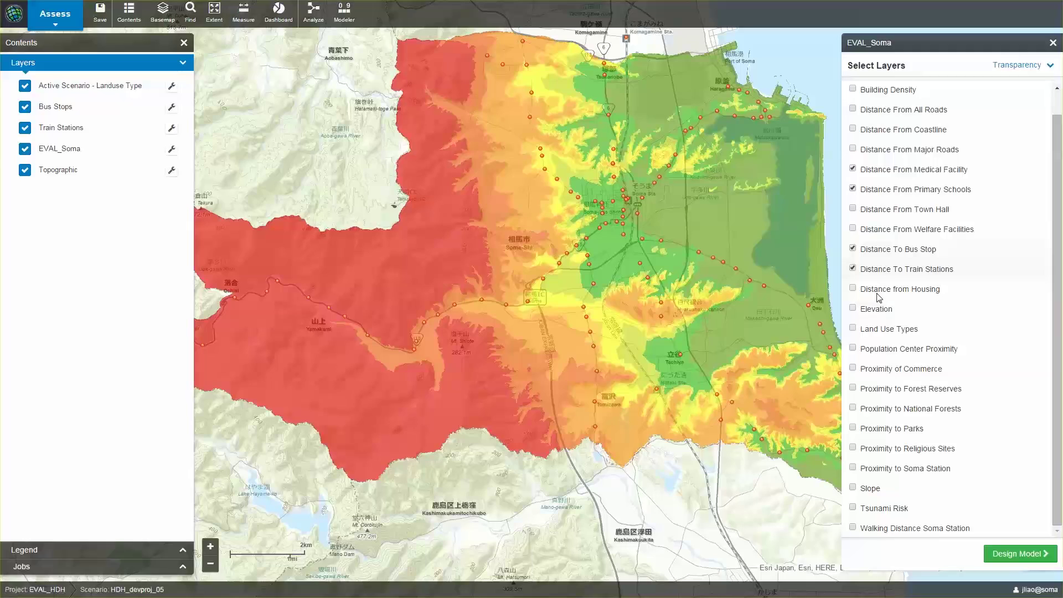
left_click(1017, 554)
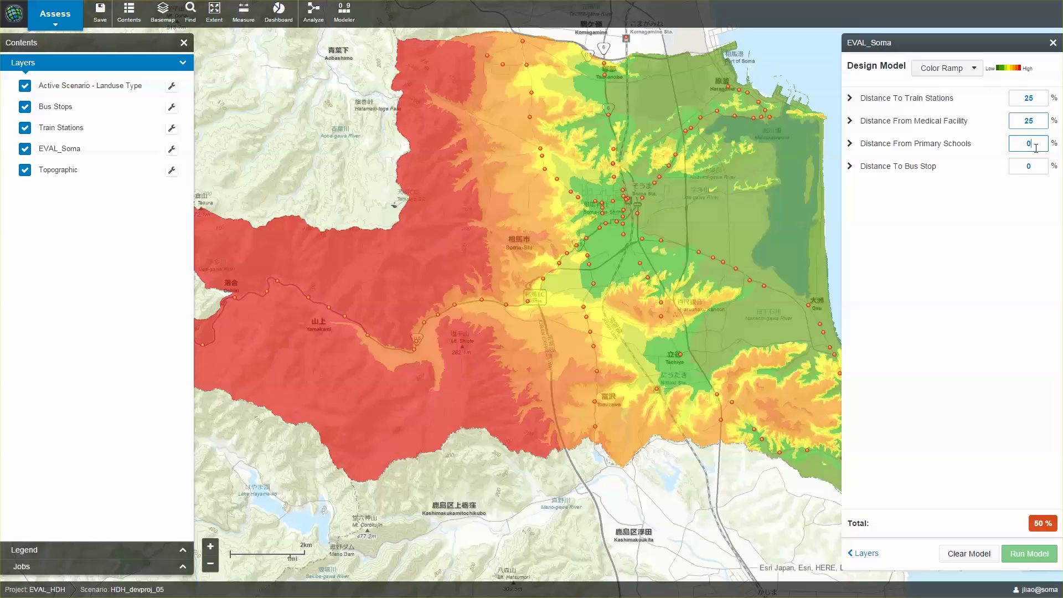
type("25")
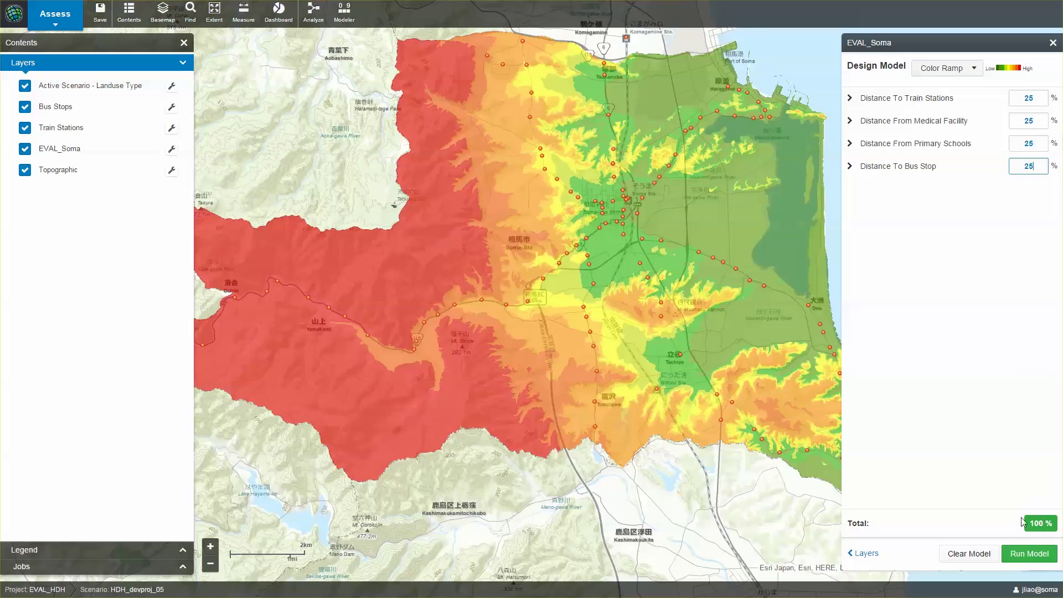
Run EVAL_Soma with equal weights and show the results in a red-to-green colour ramp.
left_click(1025, 554)
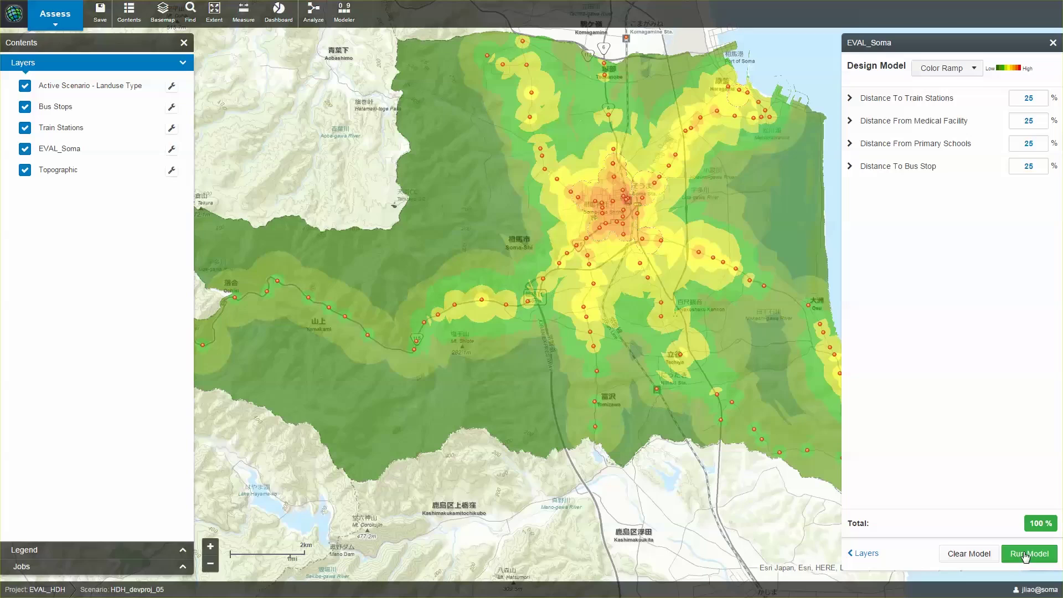
left_click(949, 69)
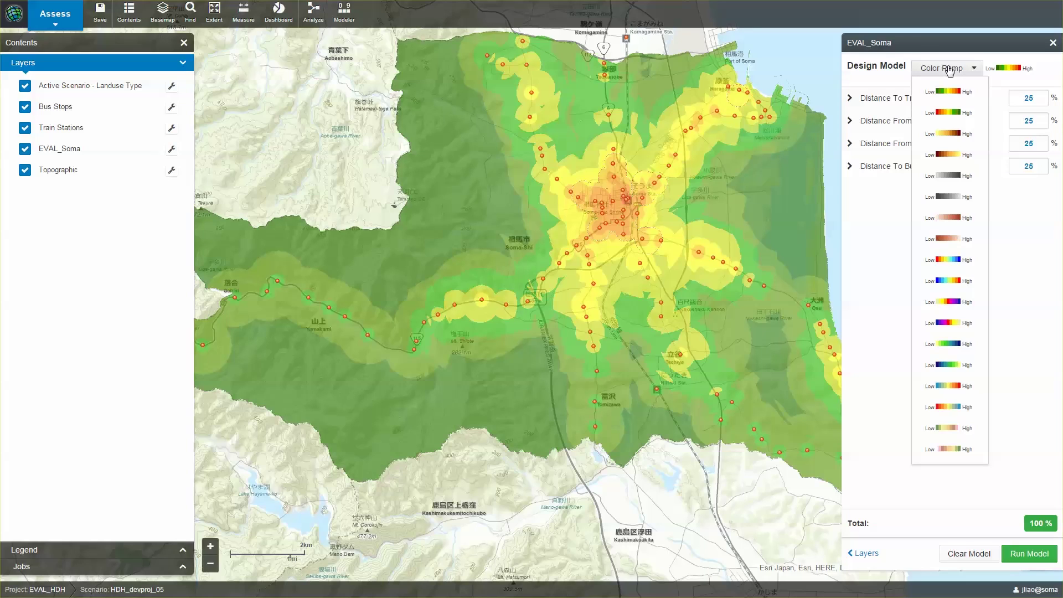
left_click(951, 113)
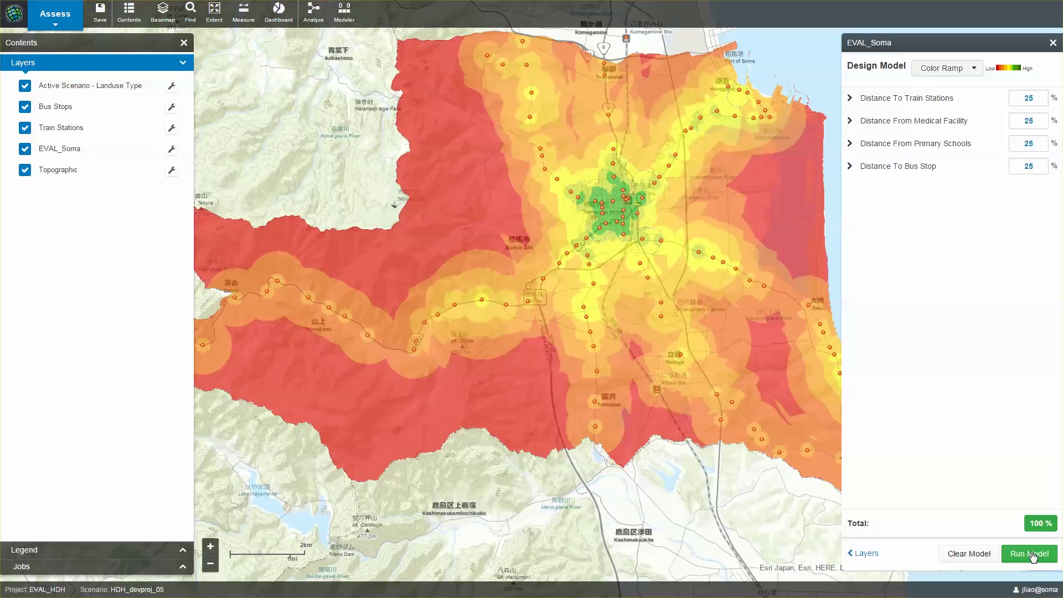
Rerun with train stations 15% and medical facility 35%, adjust medical classes, then switch to Create.
double_click(1028, 121)
type("40")
key("shift+Tab")
type("1")
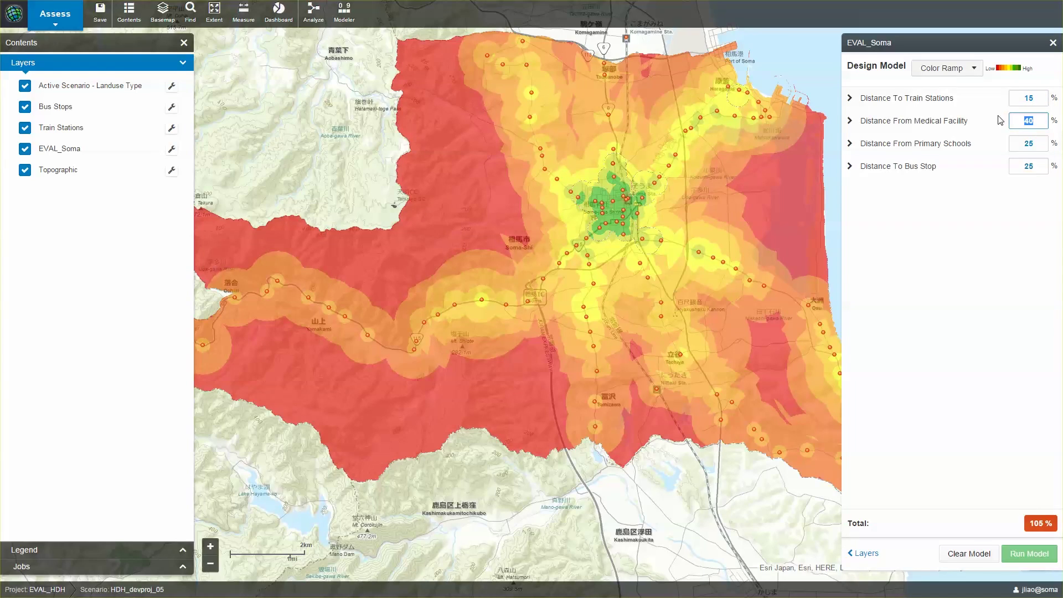
type("35")
left_click(1030, 555)
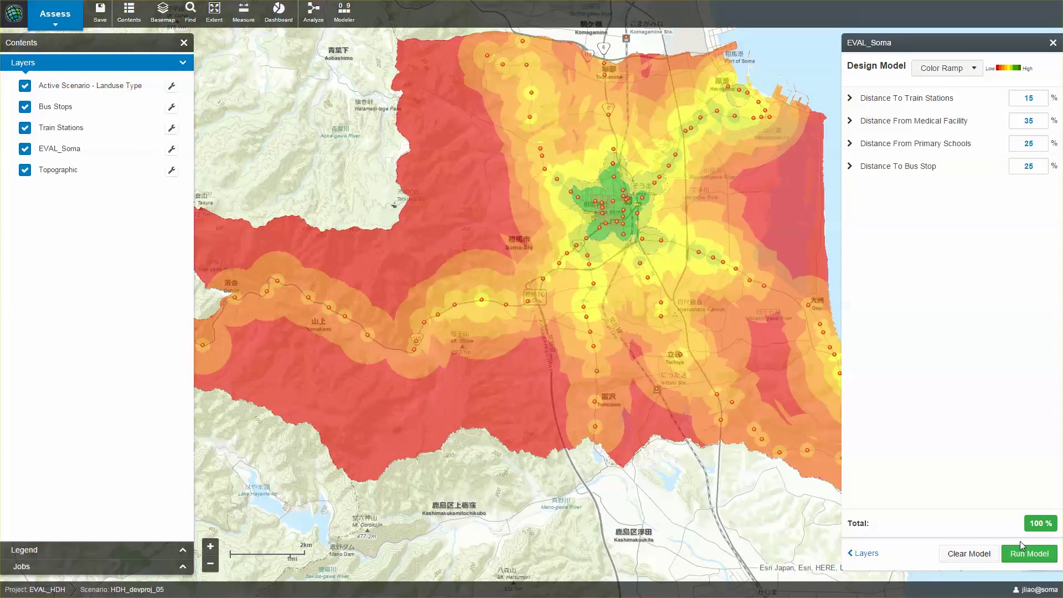
left_click(868, 122)
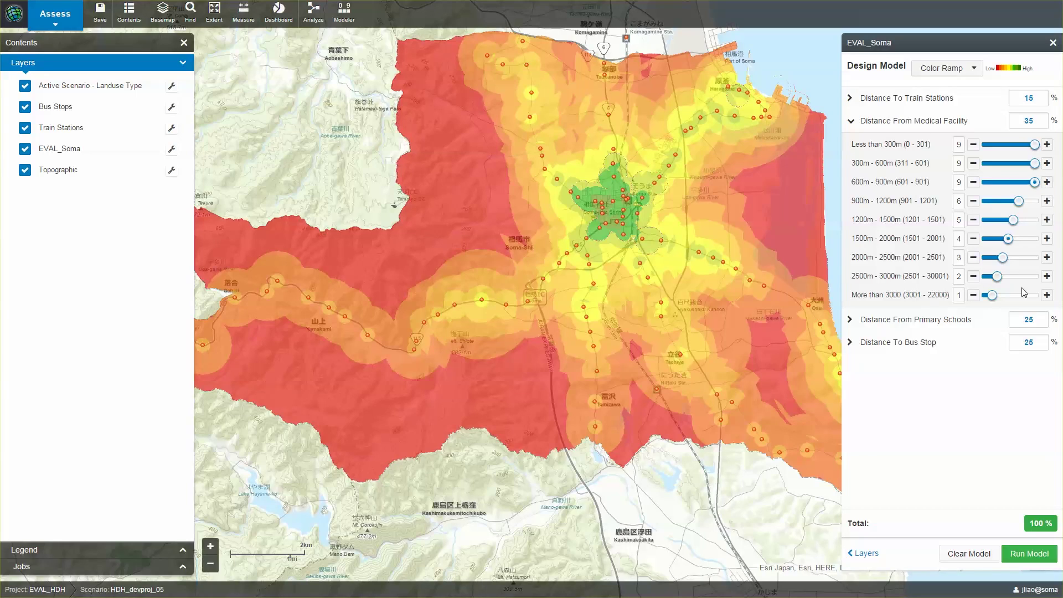
left_click(1030, 553)
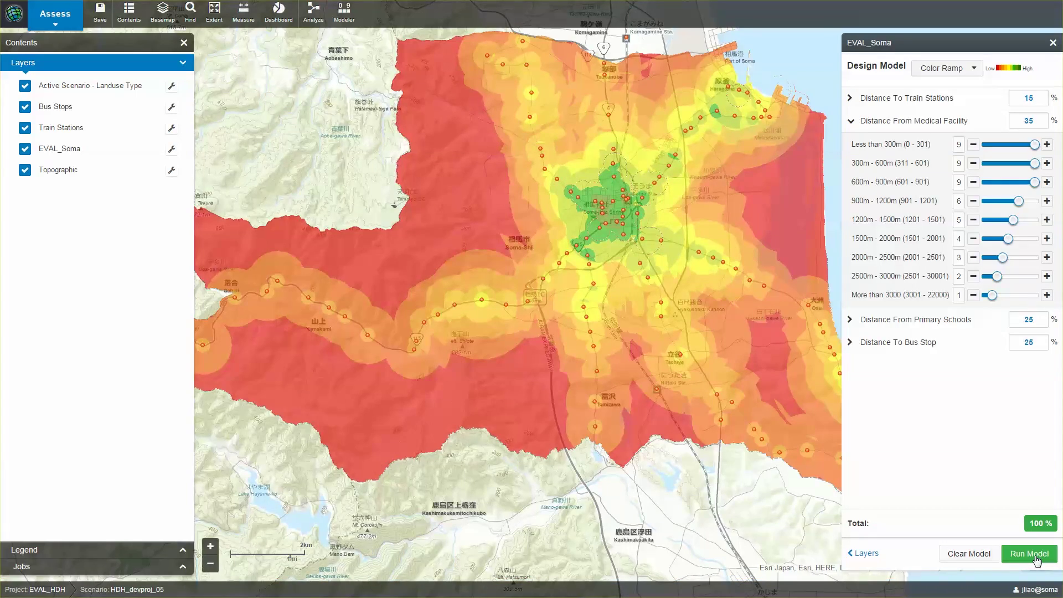
left_click(56, 14)
left_click(54, 131)
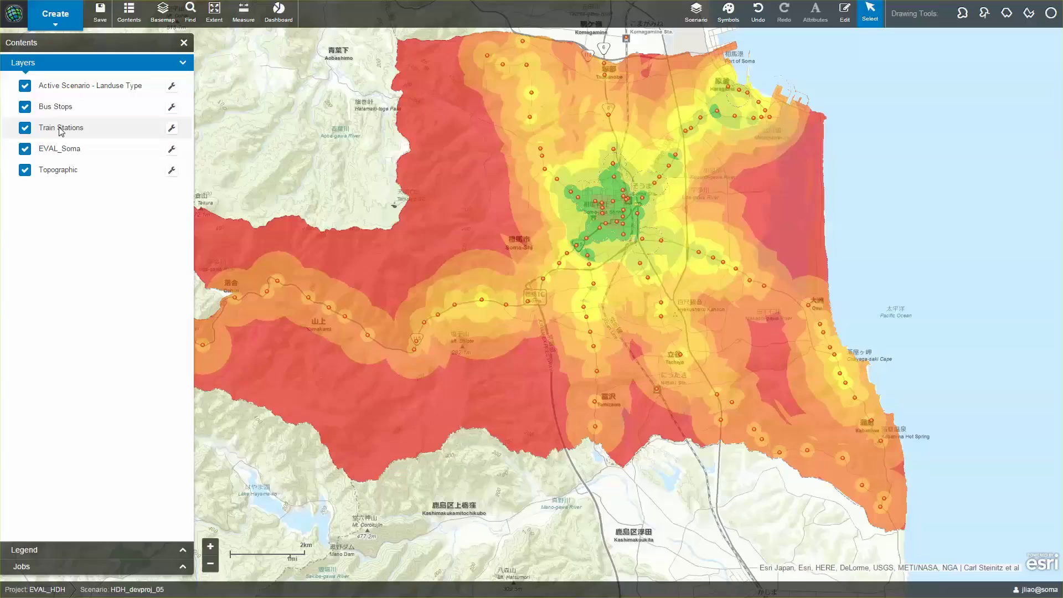
Draw the first two Housing polygons over city blocks with the polygon tool.
left_click(957, 20)
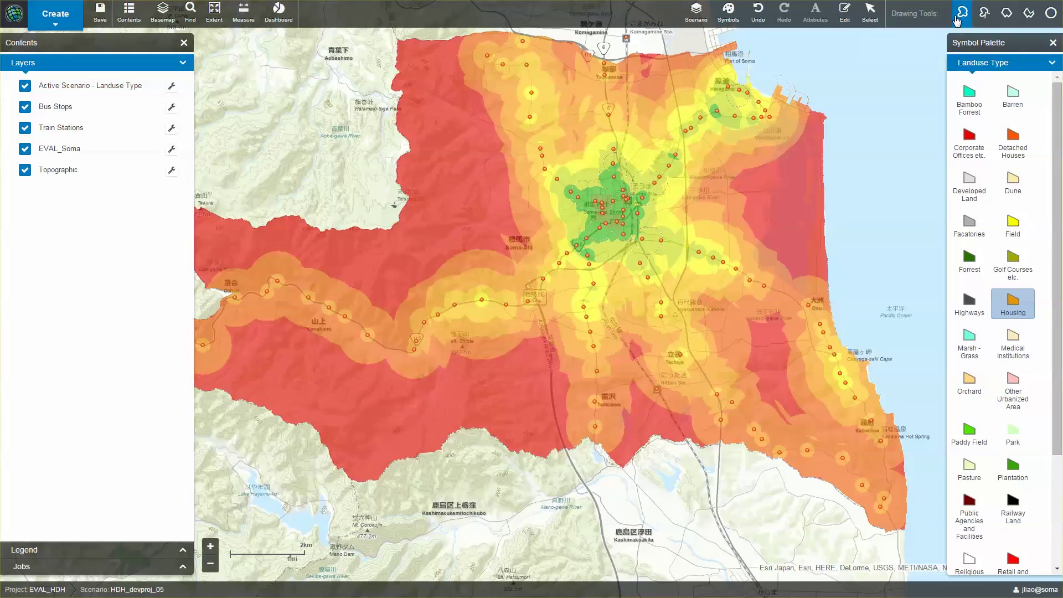
scroll(1061, 244, "down", 2)
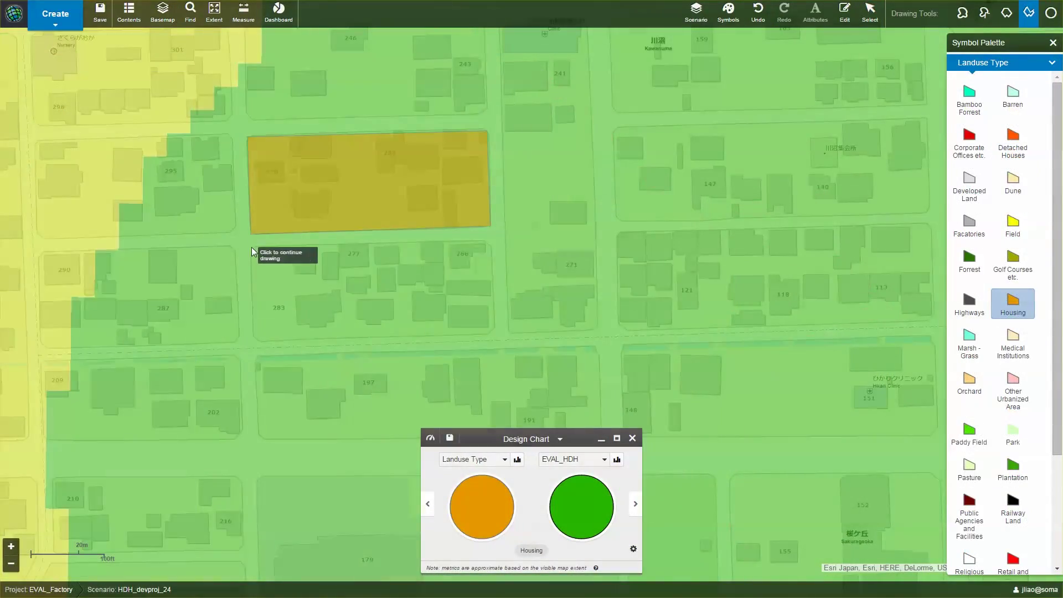
left_click(250, 246)
left_click(492, 242)
left_click(494, 332)
double_click(253, 342)
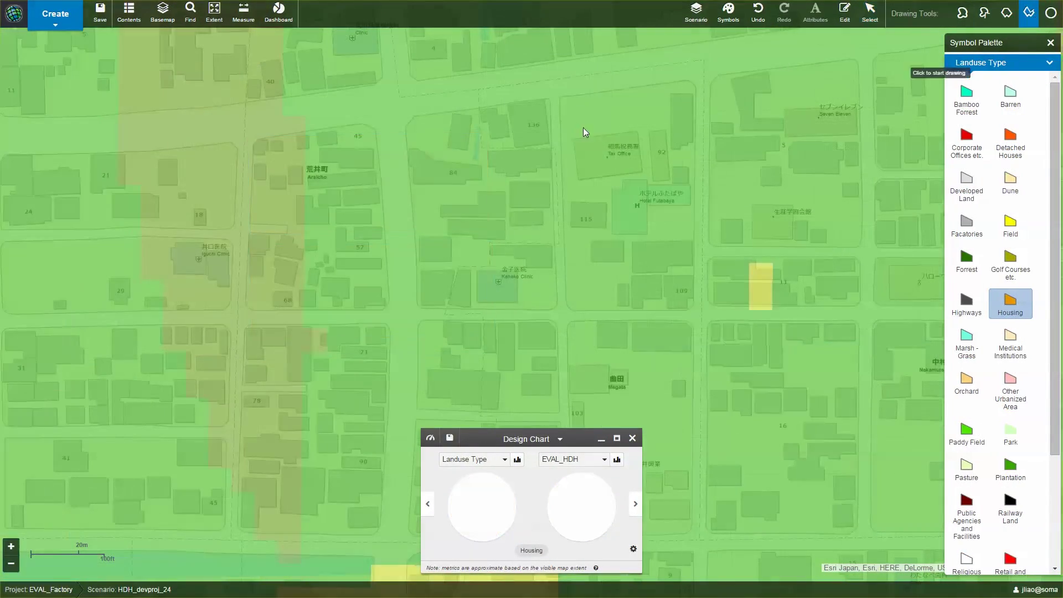
left_click(406, 126)
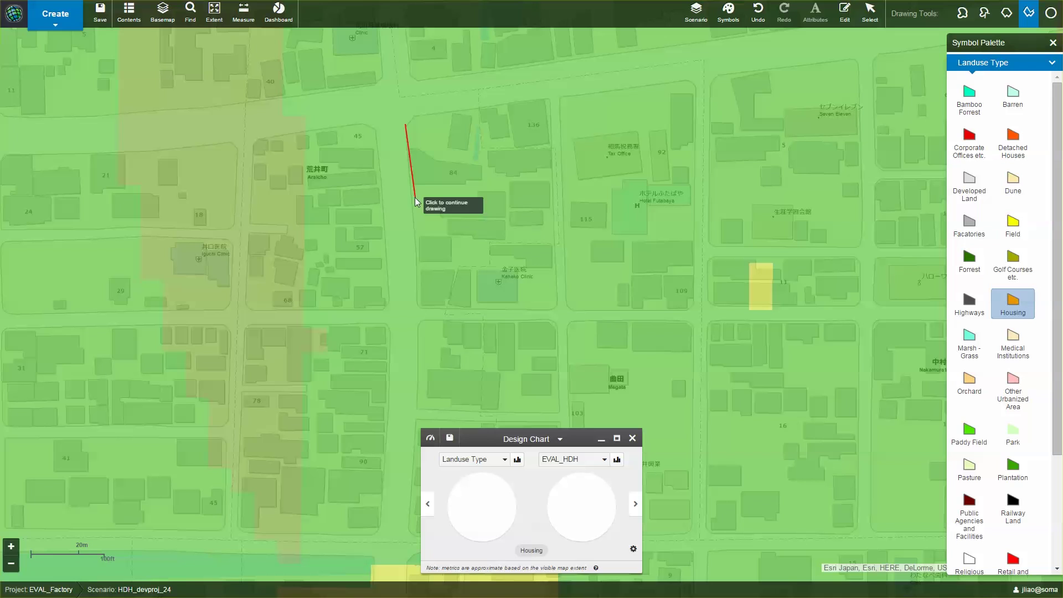
left_click(416, 237)
left_click(553, 232)
double_click(549, 124)
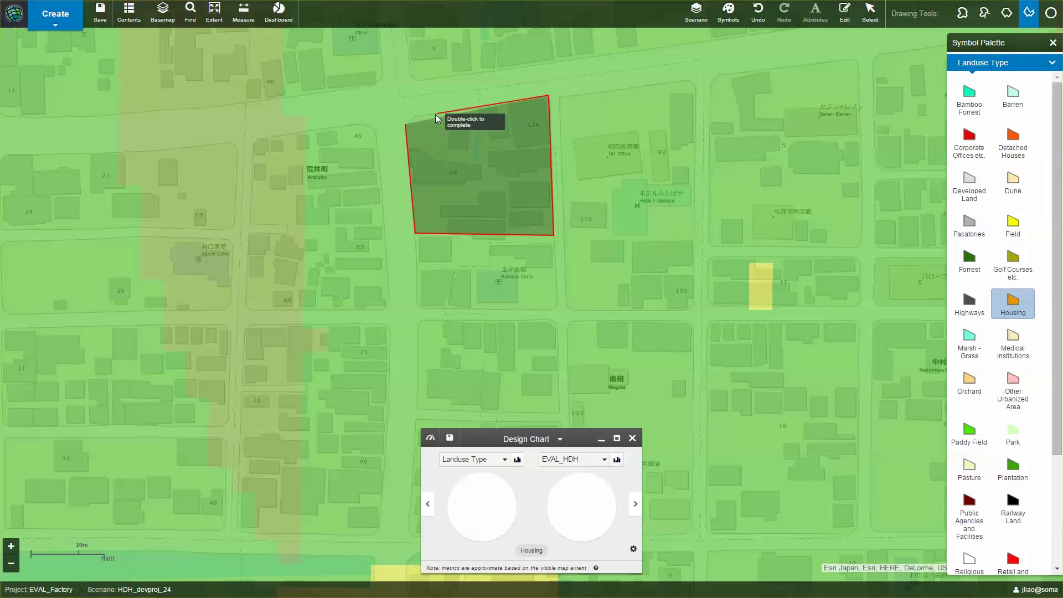
Draw further Housing polygons, including a four-corner block and one near the station.
left_click(870, 12)
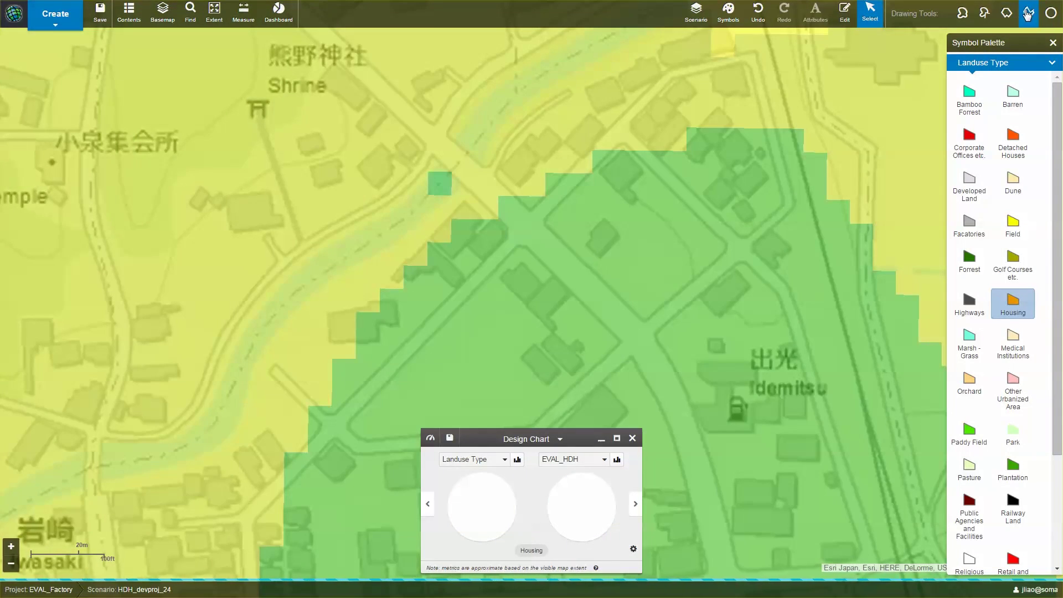
left_click(1028, 14)
left_click(544, 220)
left_click(646, 318)
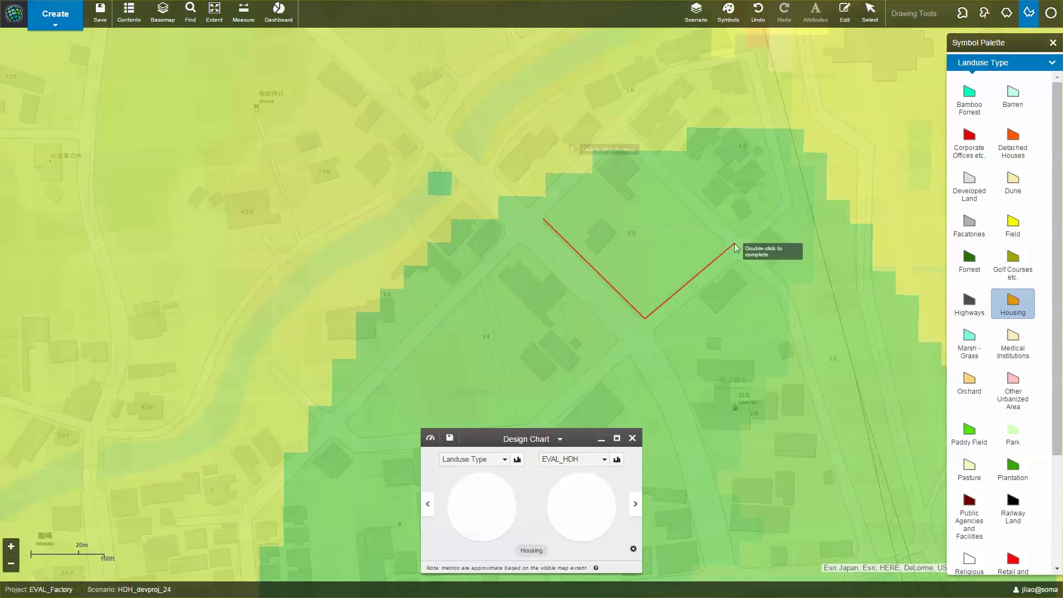
left_click(729, 243)
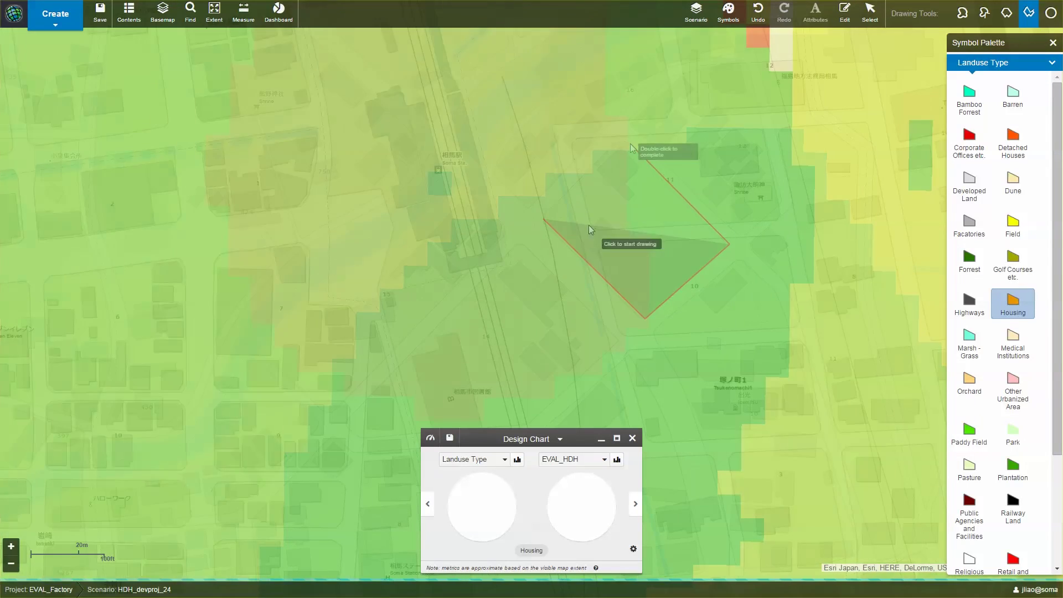
left_click(570, 139)
left_click(592, 229)
left_click(782, 219)
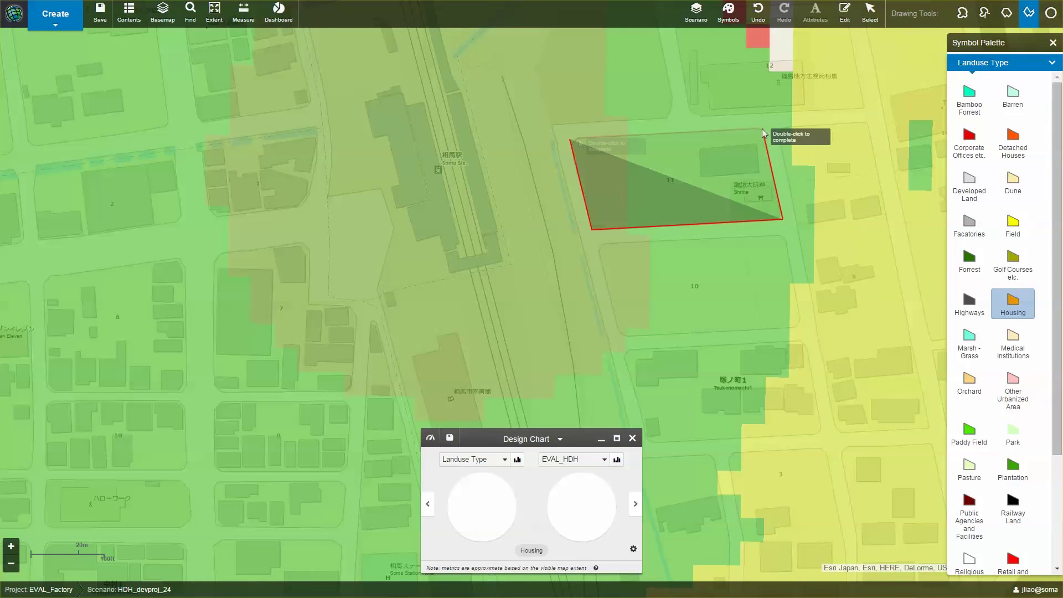
left_click(762, 128)
double_click(582, 140)
left_click(601, 245)
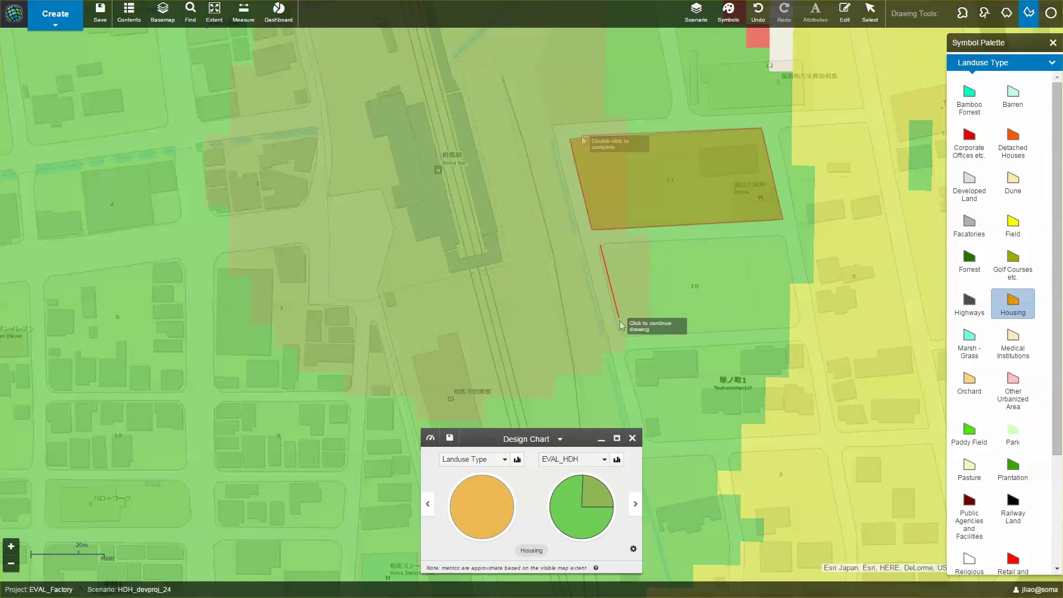
left_click(621, 323)
left_click(802, 328)
double_click(783, 234)
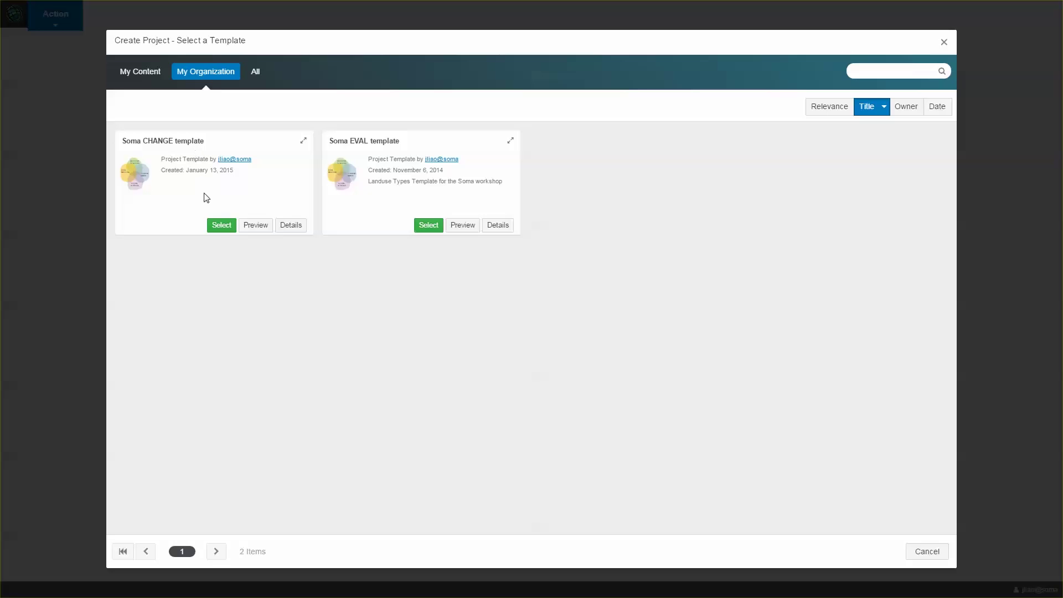
Create the CHANGE_TRAD project from the Soma CHANGE template and bring up its layer list.
left_click(219, 226)
left_click(125, 20)
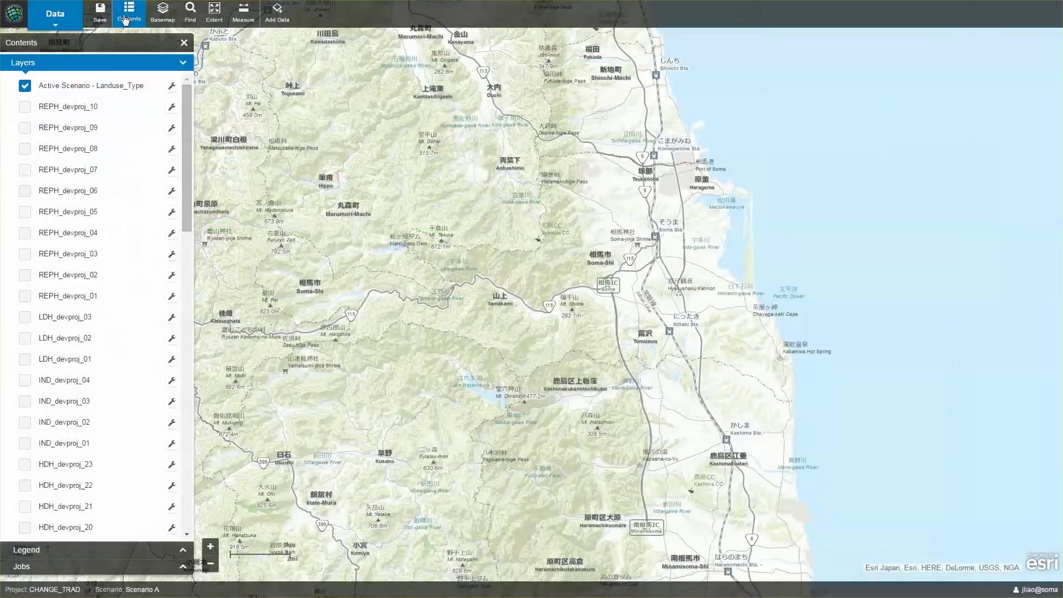
left_click_drag(187, 112, 181, 425)
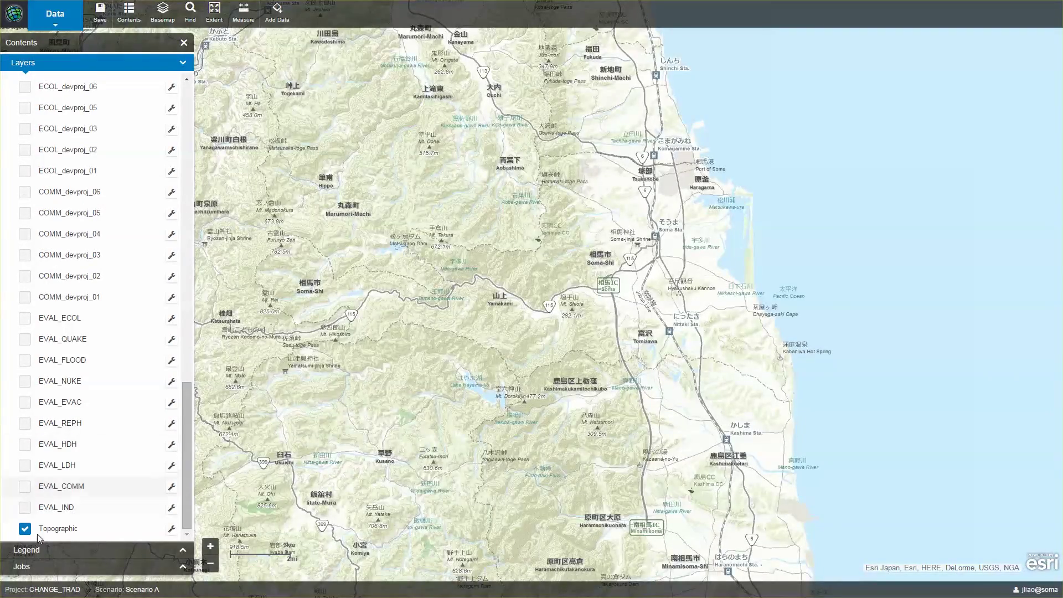
Preview EVAL_IND and EVAL_EVAC, leave only EVAL_ECOL shown, and zoom in on Soma.
left_click(25, 507)
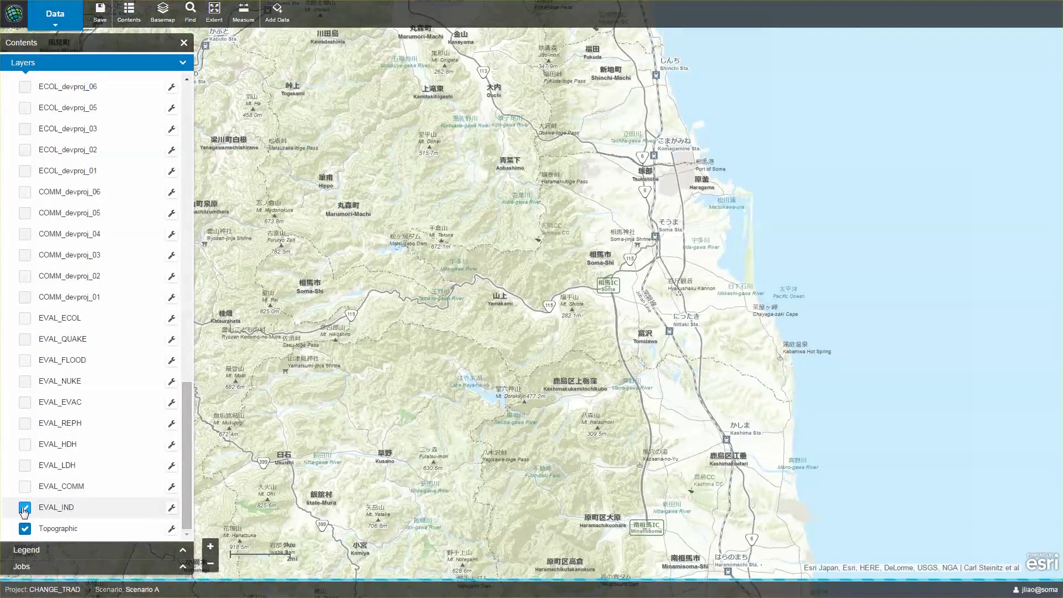
left_click(24, 507)
left_click(25, 403)
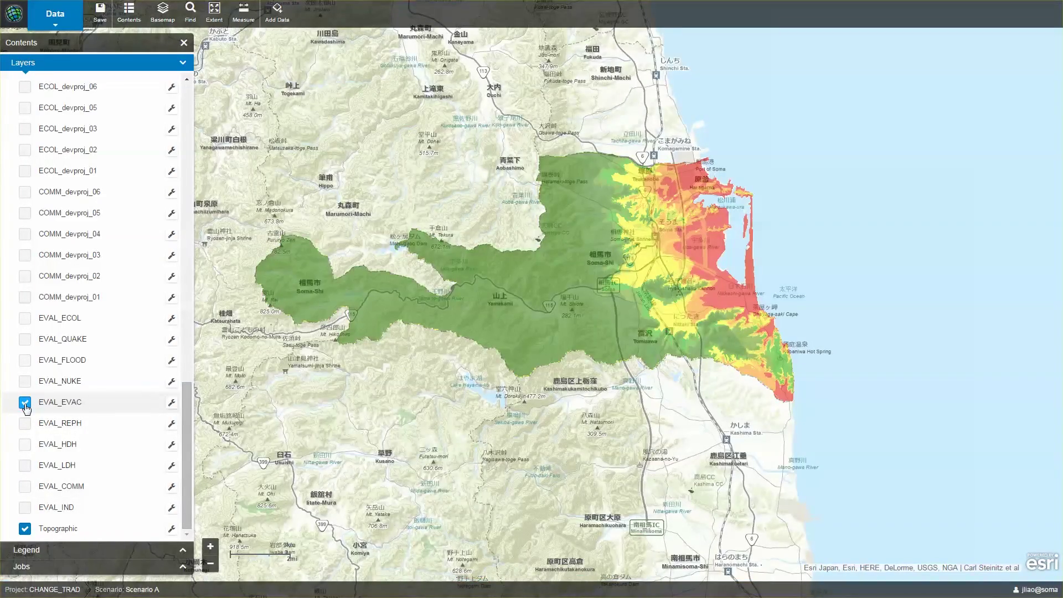
left_click(25, 404)
left_click(26, 319)
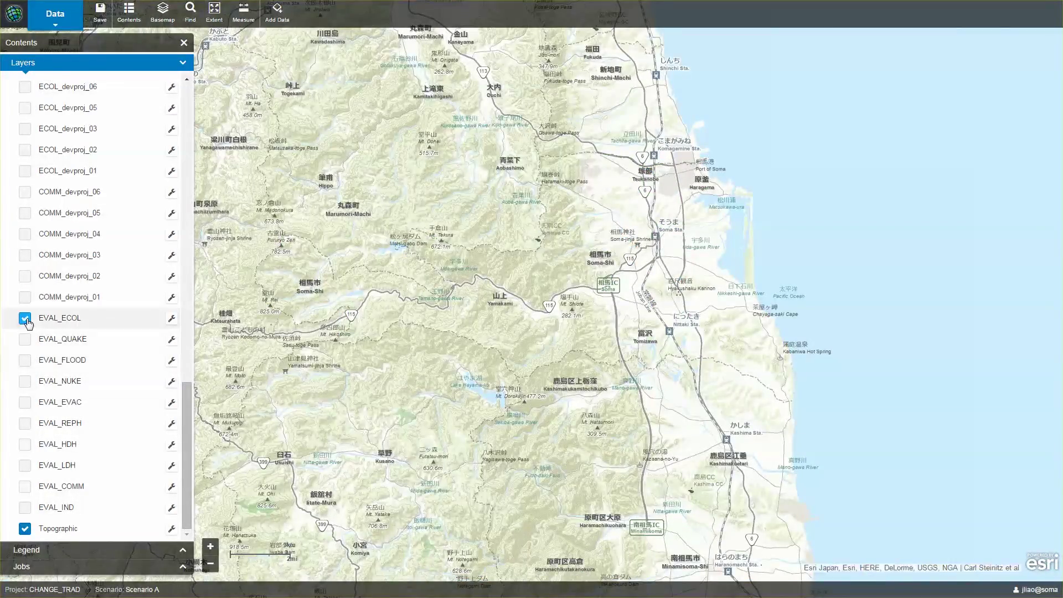
left_click_drag(399, 171, 812, 427)
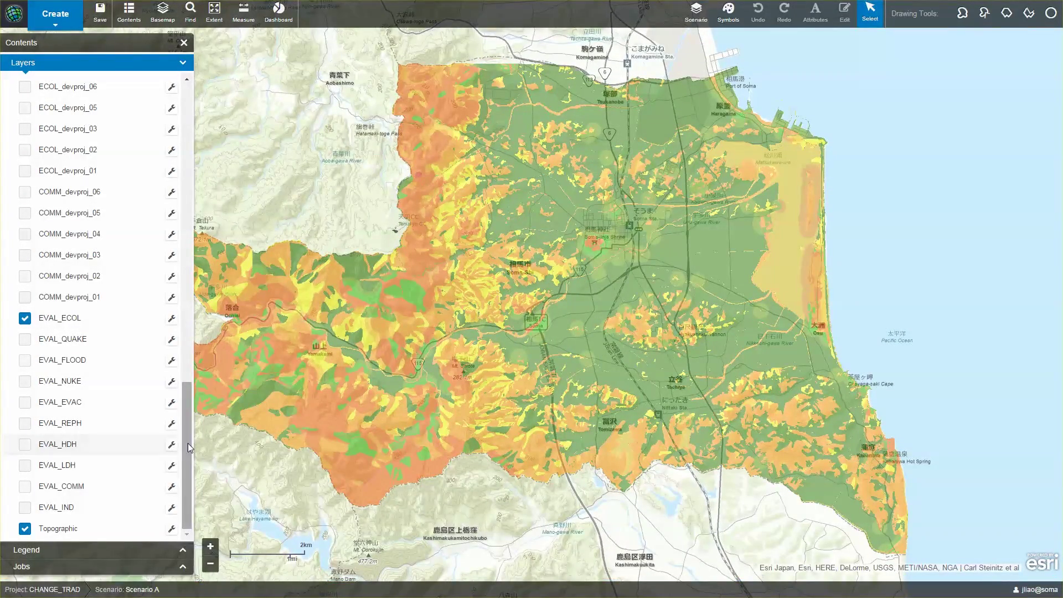
Switch on ECOL_devproj_01, 02, 06 and 07 plus COMM_devproj_02, leaving 03 and 05 off.
scroll(188, 443, "up", 1)
left_click(25, 226)
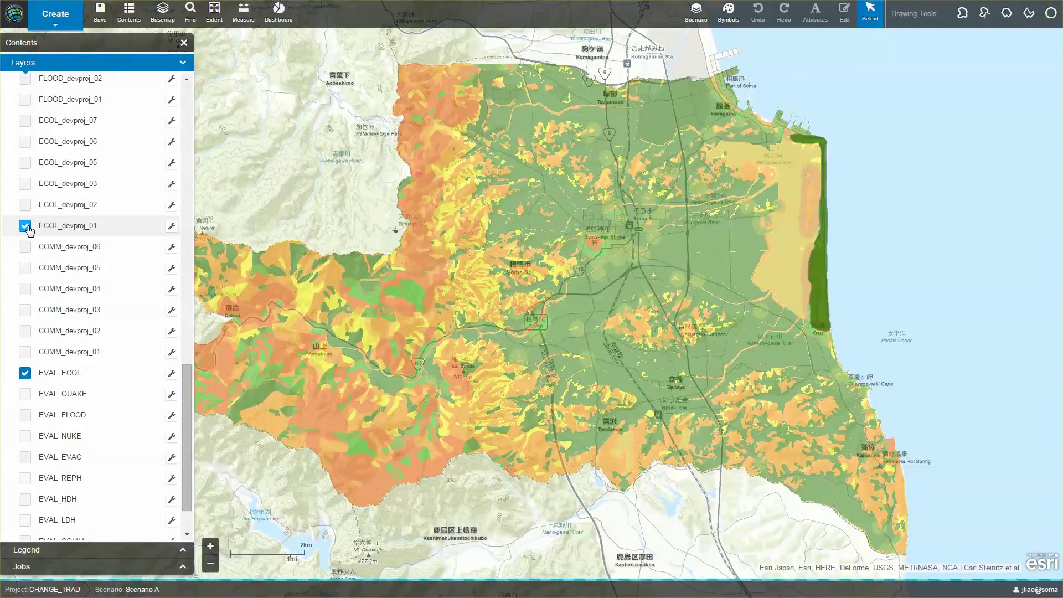
left_click(25, 204)
left_click(25, 184)
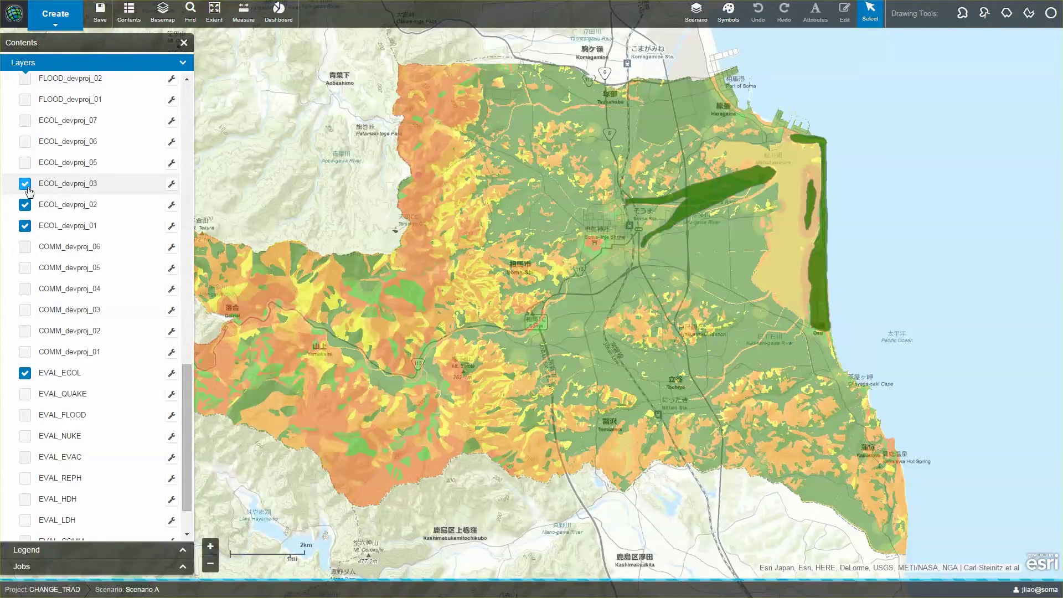
left_click(25, 163)
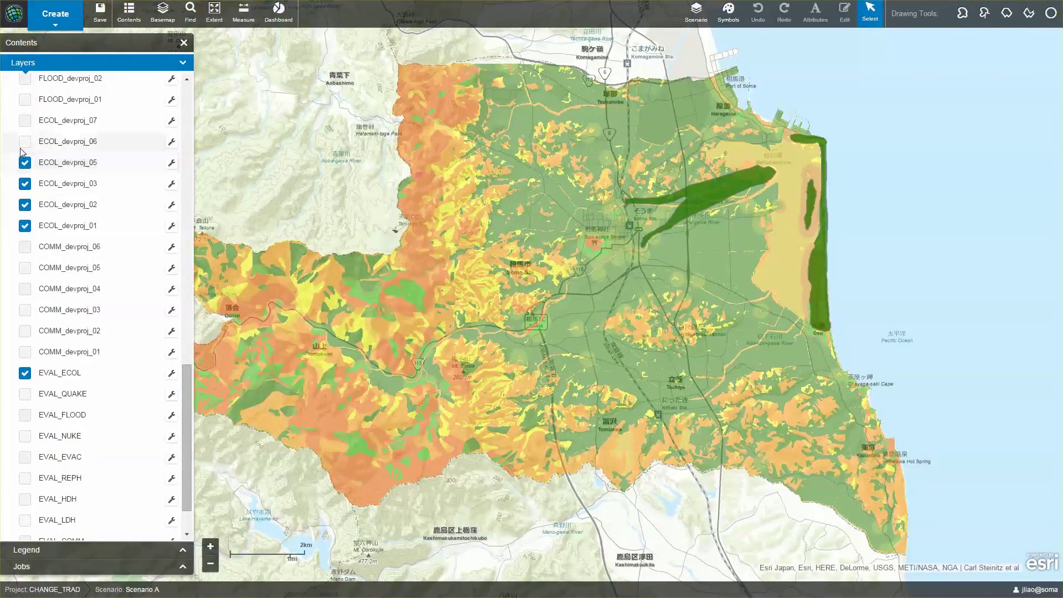
left_click(25, 141)
left_click(25, 121)
left_click(25, 163)
left_click(25, 183)
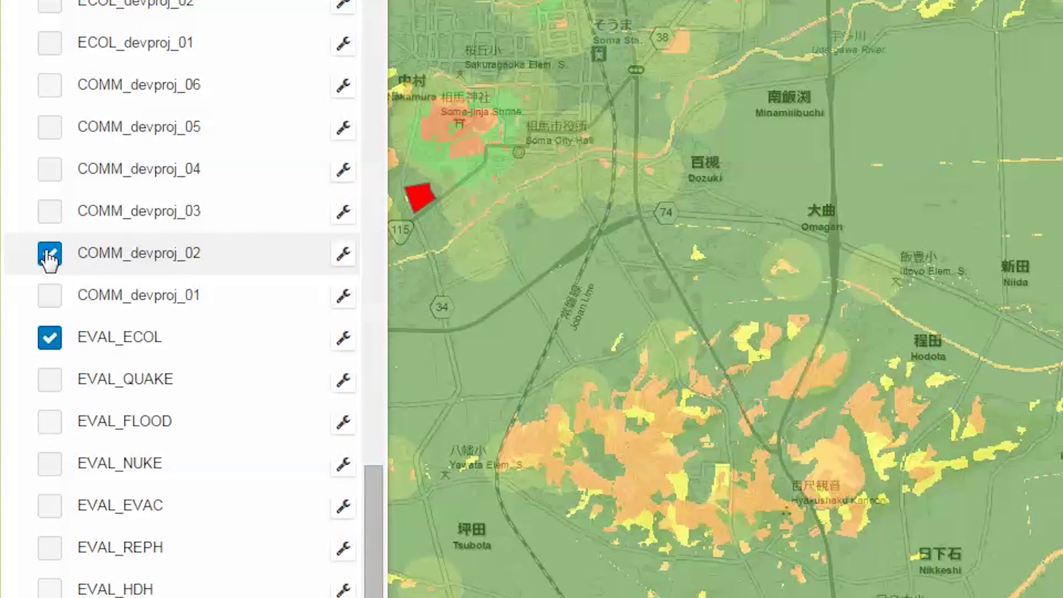
left_click(49, 256)
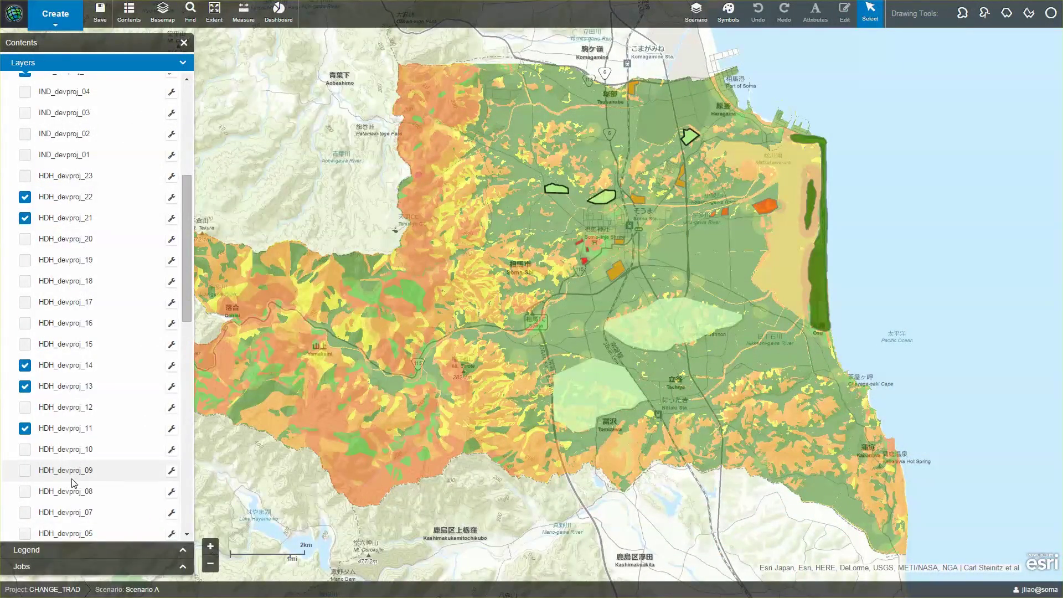
left_click_drag(187, 311, 215, 232)
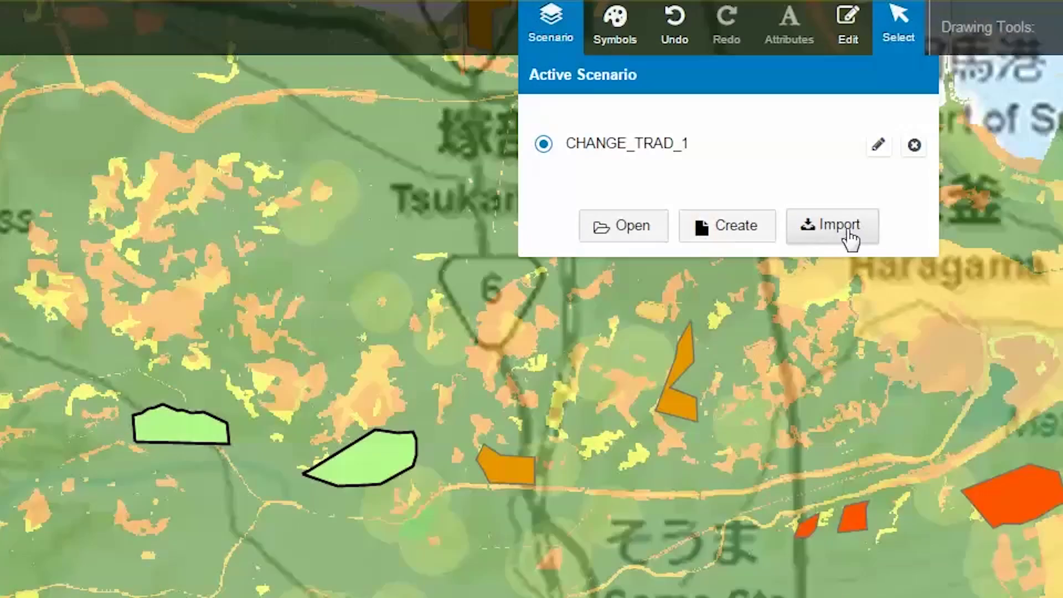
Import HDH_devproj_22 features into the Landuse_Type layer of scenario CHANGE_TRAD_1.
left_click(843, 118)
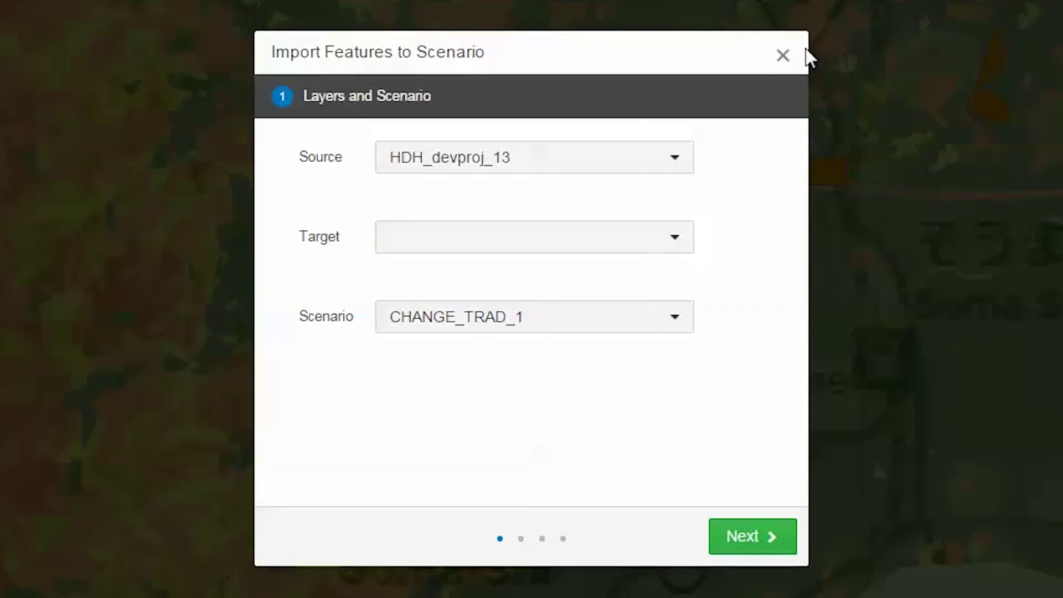
left_click(560, 159)
left_click_drag(671, 290, 681, 384)
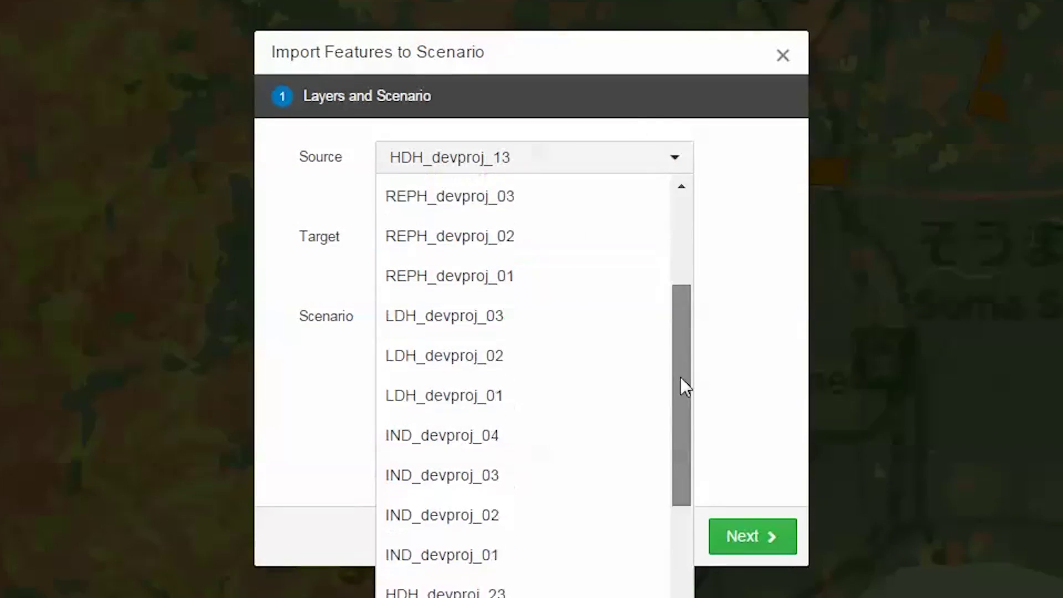
left_click(525, 576)
left_click(504, 238)
left_click(517, 294)
left_click(522, 318)
left_click(515, 368)
left_click(751, 536)
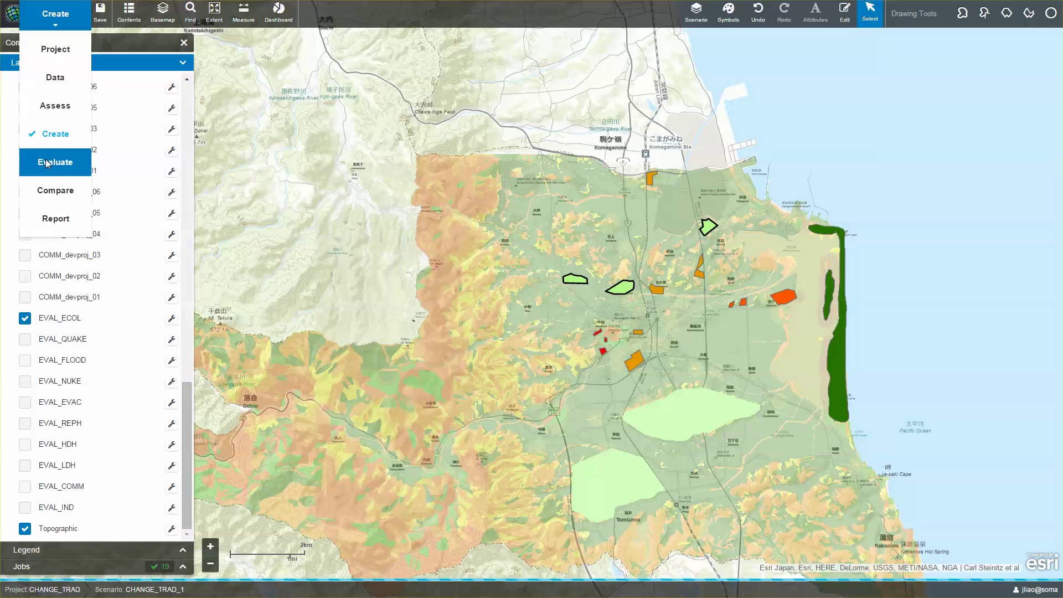
In Evaluate, set the Design Chart's right pie to the EVAL_ECOL evaluation.
left_click(52, 159)
left_click(278, 11)
left_click(587, 460)
left_click(590, 264)
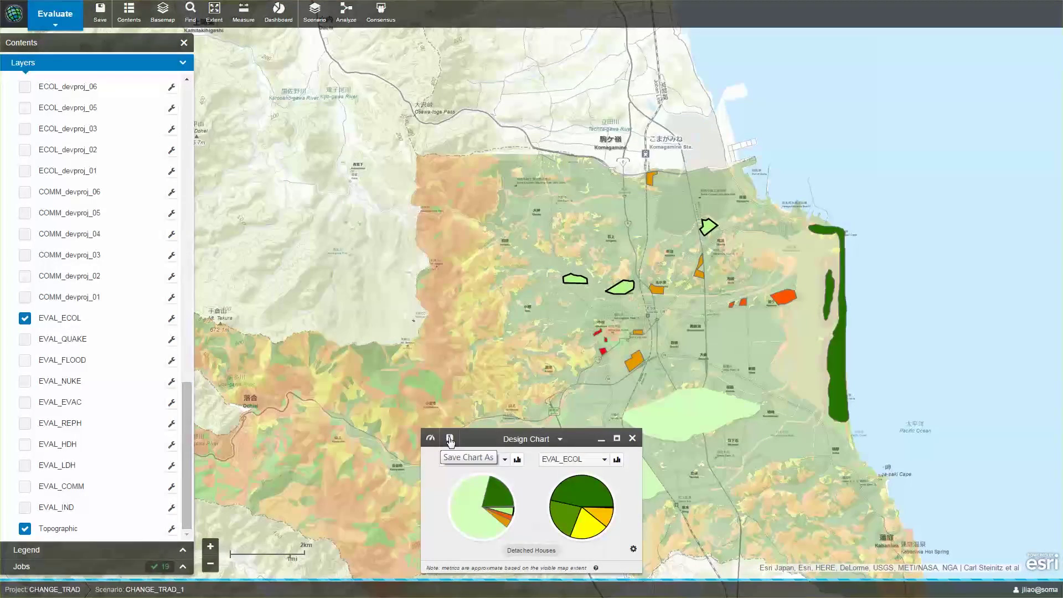
Save the current design chart with the caption TRAD---ECOL.
left_click(450, 439)
type("ECOL")
key("Home")
type("TRAD---")
left_click(589, 327)
Look at the saved Landuse---HDH chart, then display the Landuse---COMM chart.
left_click(542, 442)
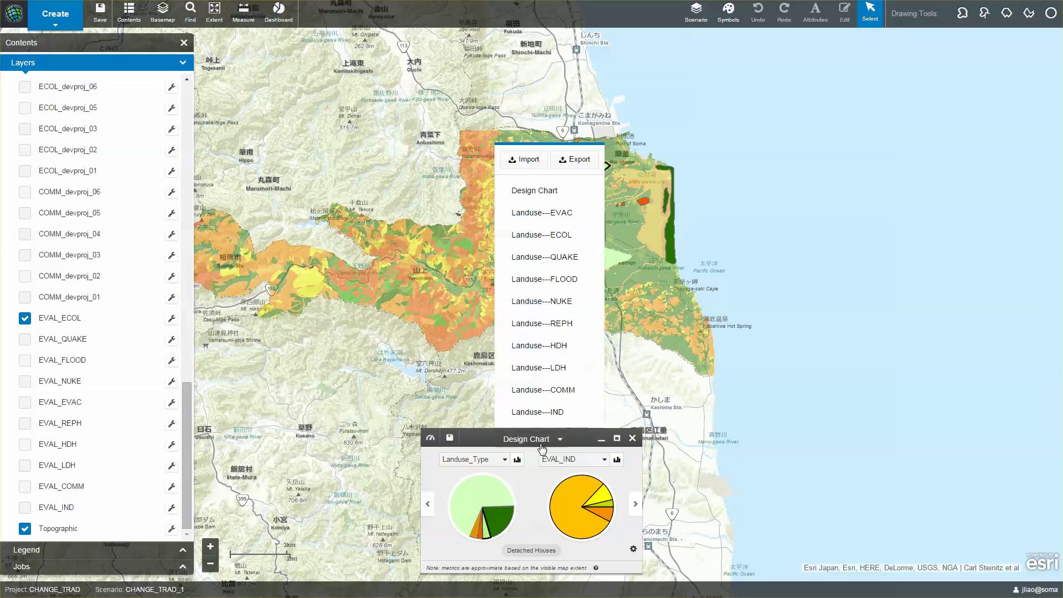
left_click(527, 345)
left_click(528, 439)
left_click(545, 390)
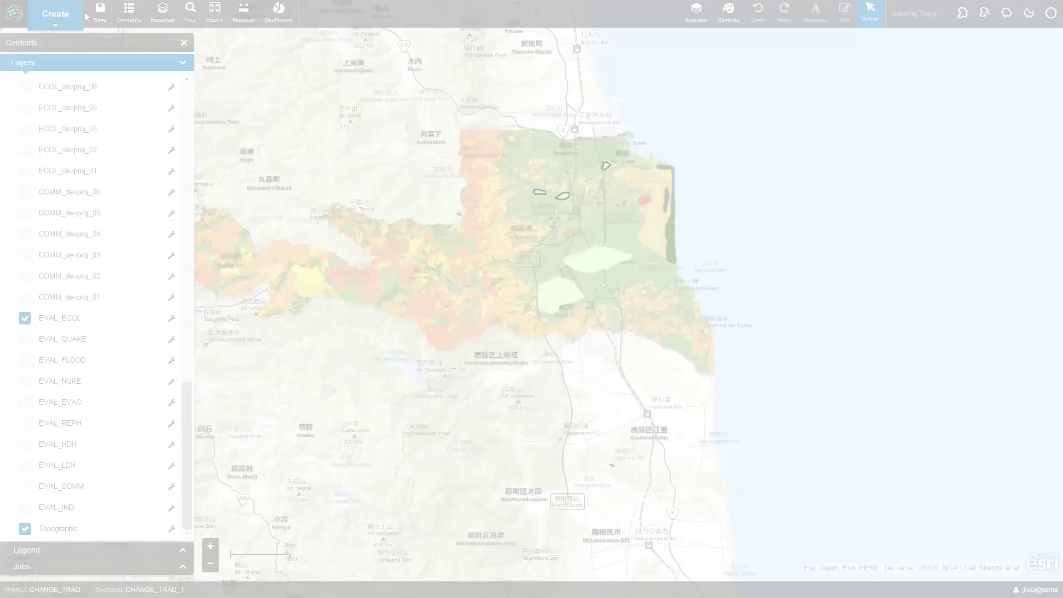
Save the scenario as CHANGE_TRAD_3 with tag soma and close the scenario panel.
left_click(100, 11)
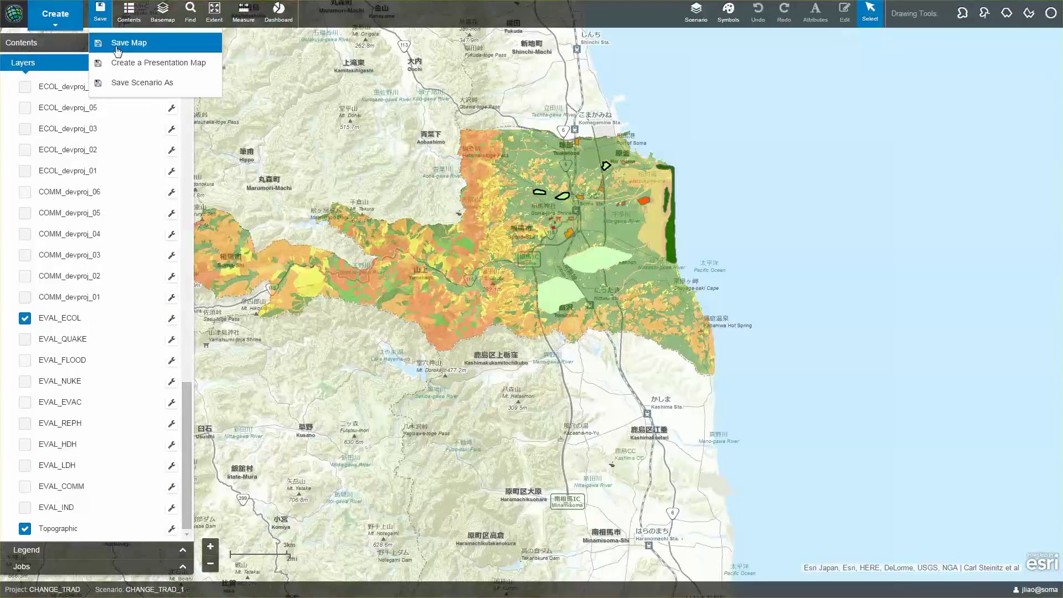
left_click(142, 81)
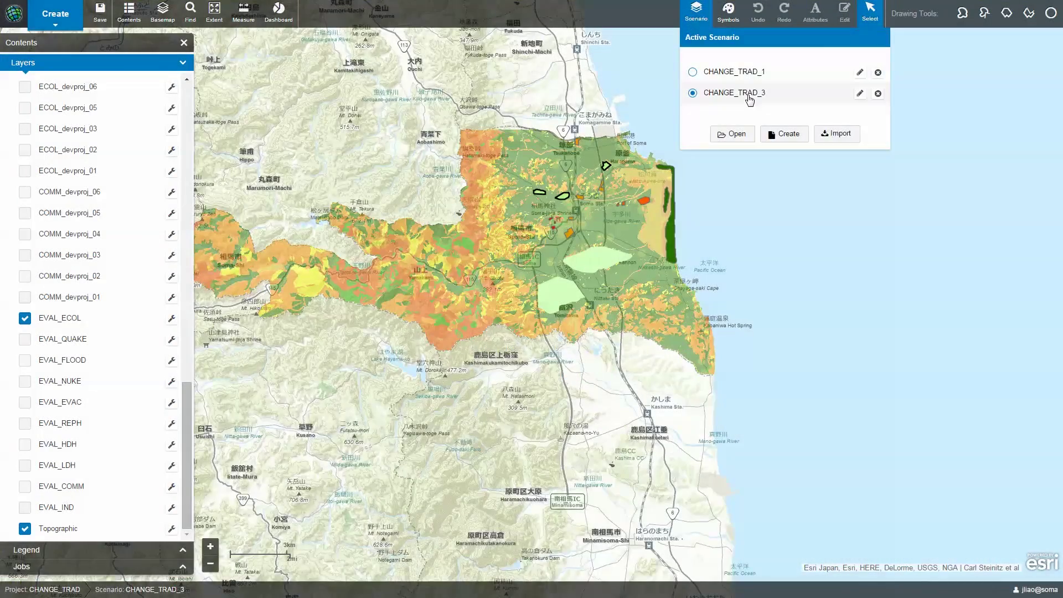
left_click(750, 100)
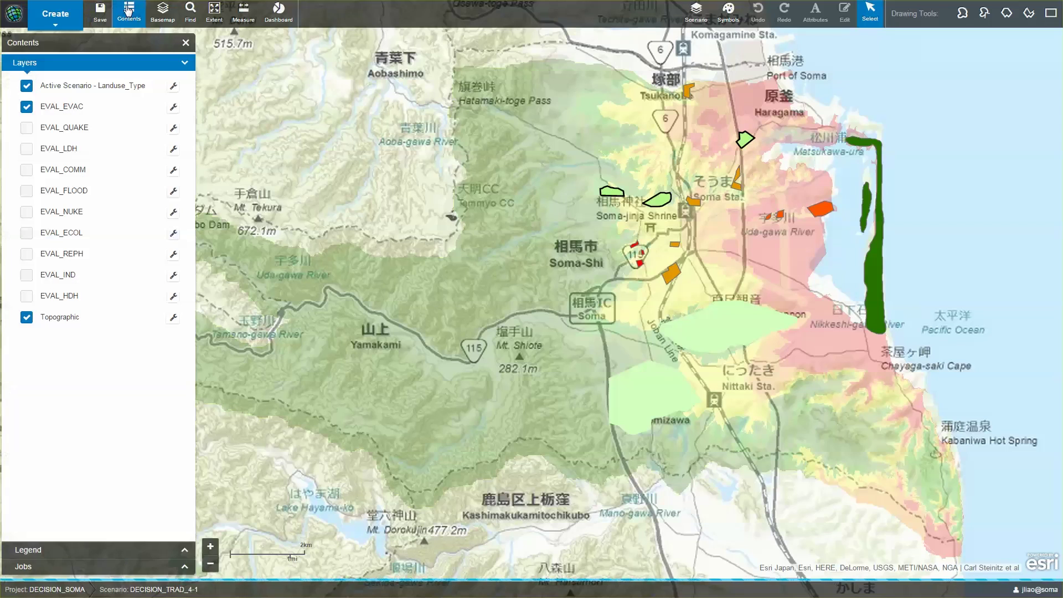
Make DECISION_COMMUT_2-1 the active scenario.
left_click(696, 12)
left_click(691, 92)
left_click(729, 216)
left_click(696, 12)
left_click(691, 112)
left_click(729, 216)
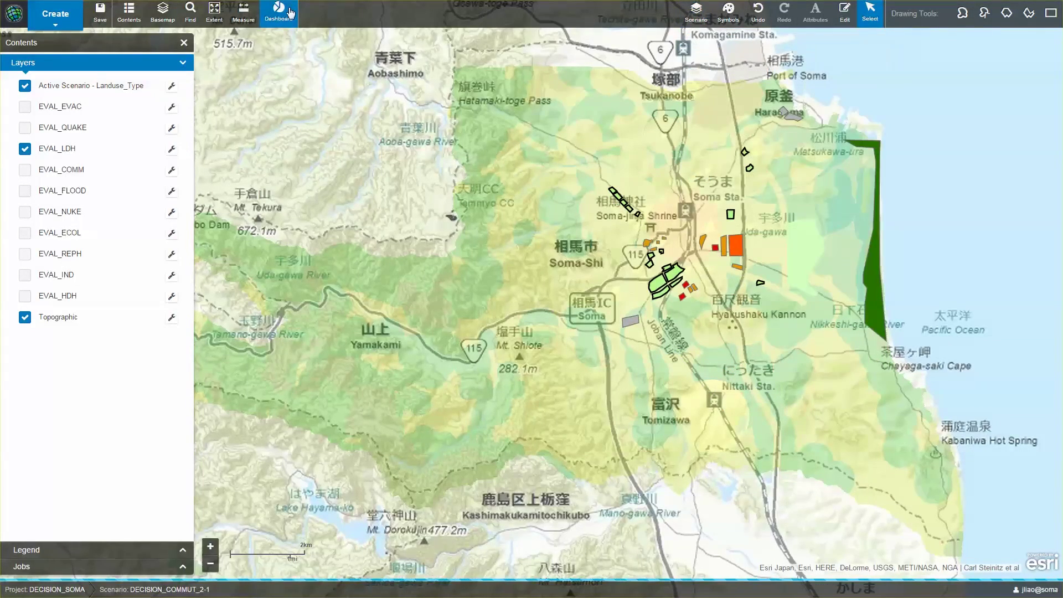
Set the right chart's evaluation layer to EVAL_FLOOD.
left_click(582, 464)
left_click(576, 377)
left_click(582, 459)
left_click(580, 336)
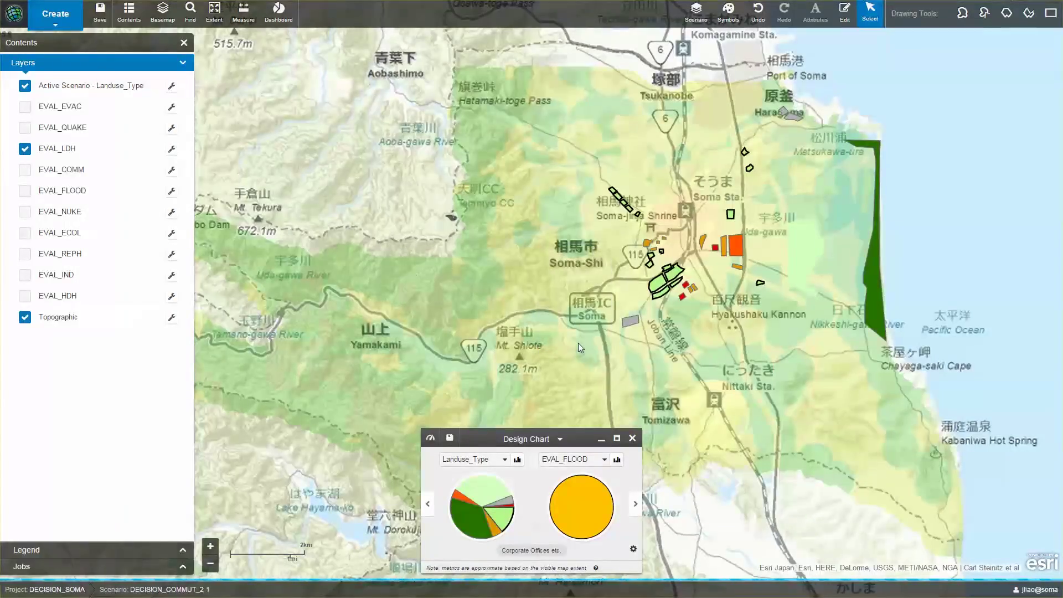
Switch to Compare mode and show the two scenarios in side-by-side maps.
left_click(55, 14)
left_click(53, 190)
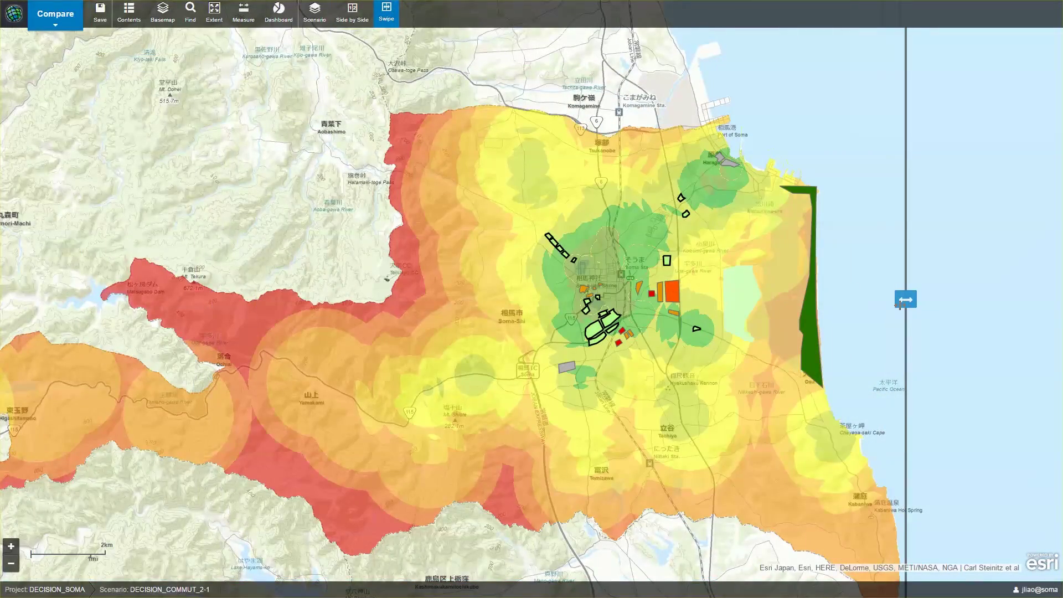
left_click_drag(905, 300, 533, 300)
left_click(353, 12)
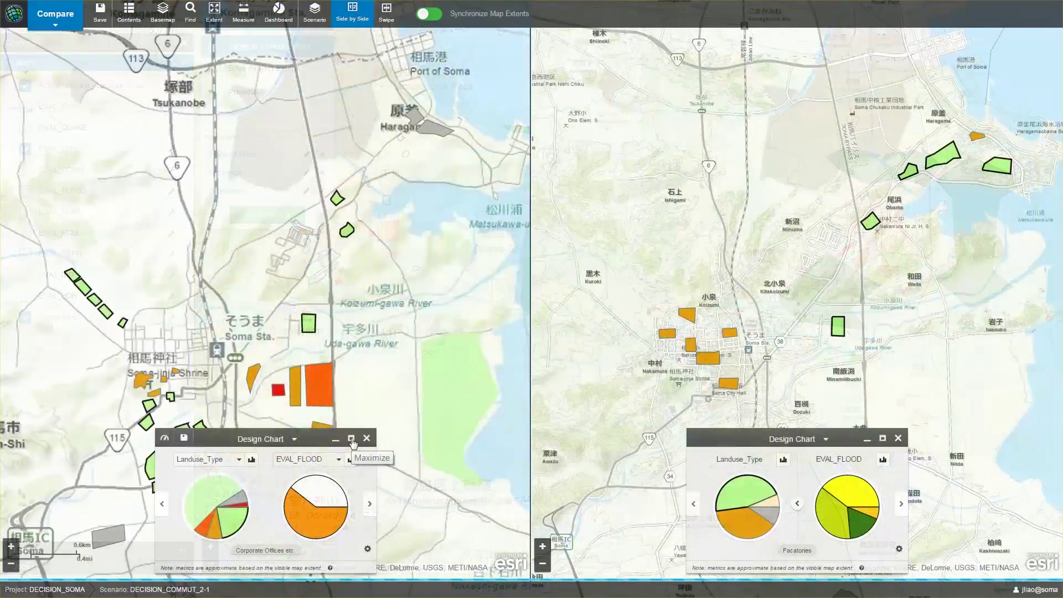
Expand both the left and right charts into full dashboards.
left_click(351, 438)
left_click(883, 438)
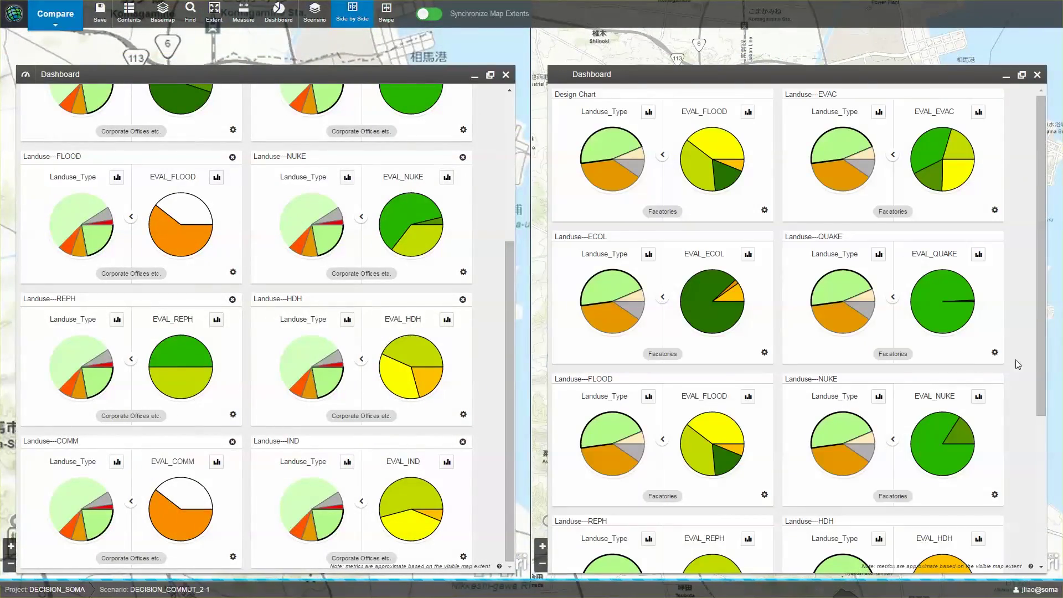
scroll(1018, 387, "down", 10)
scroll(1031, 539, "up", 10)
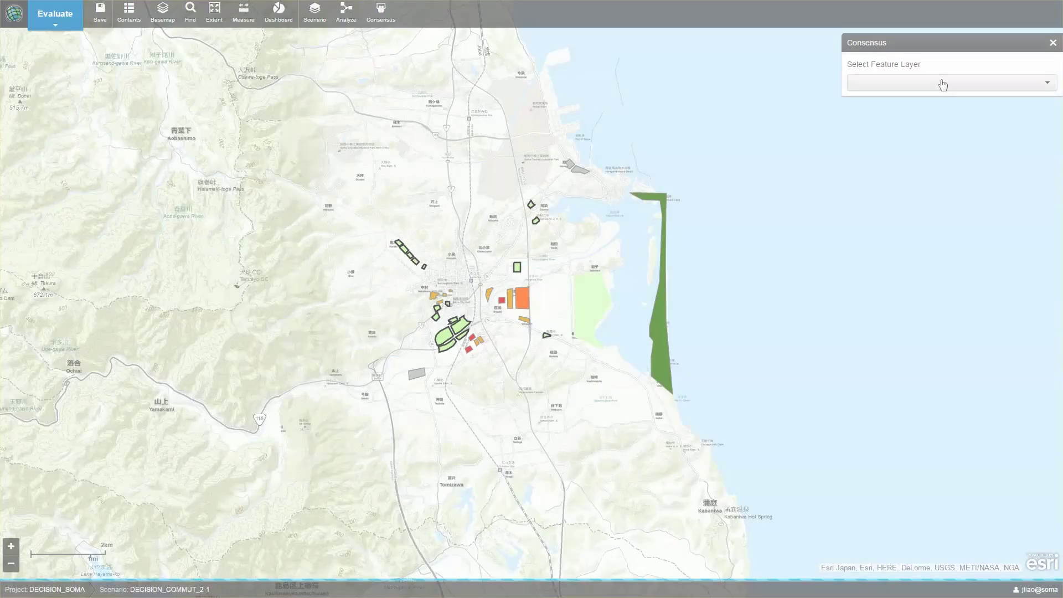
left_click(940, 83)
Build the SOMA_CONSENSUS layer from Active Scenario - Landuse_Type and zoom to the coast east of Soma station.
left_click(941, 111)
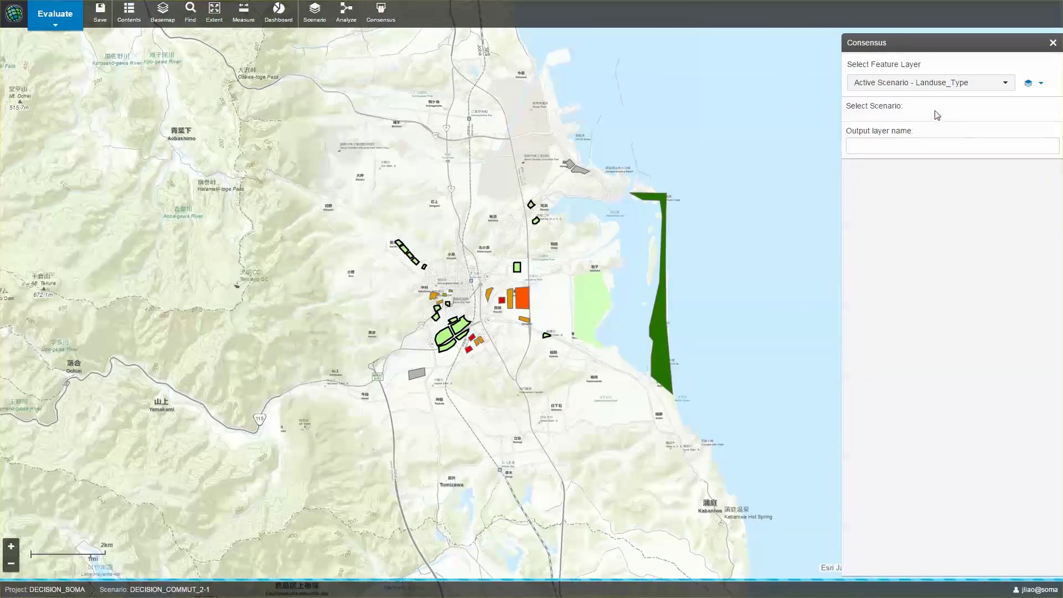
type("SOMA_CONSENSUS")
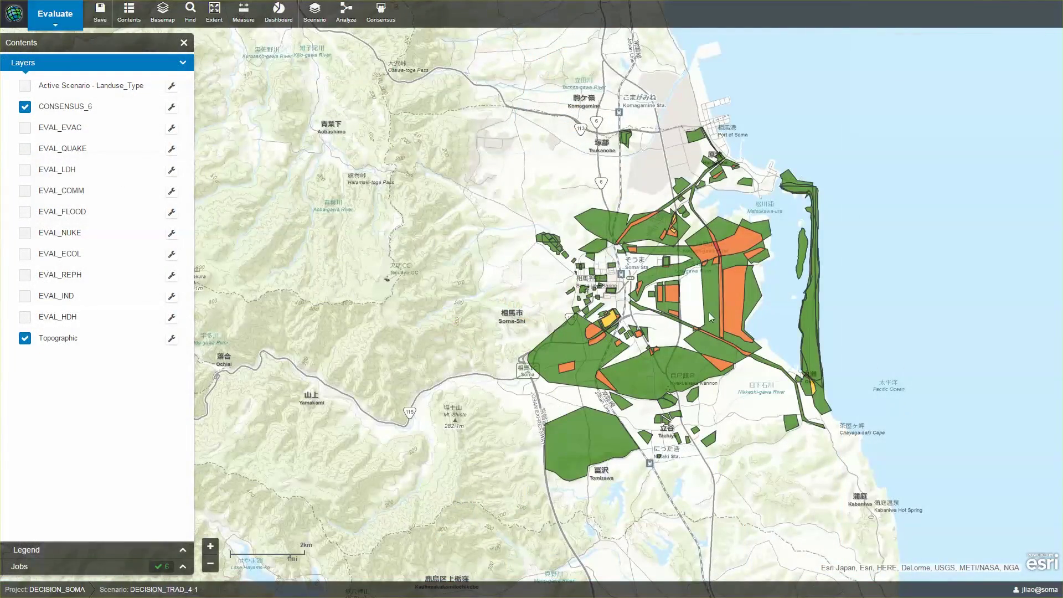
left_click_drag(596, 230, 792, 387)
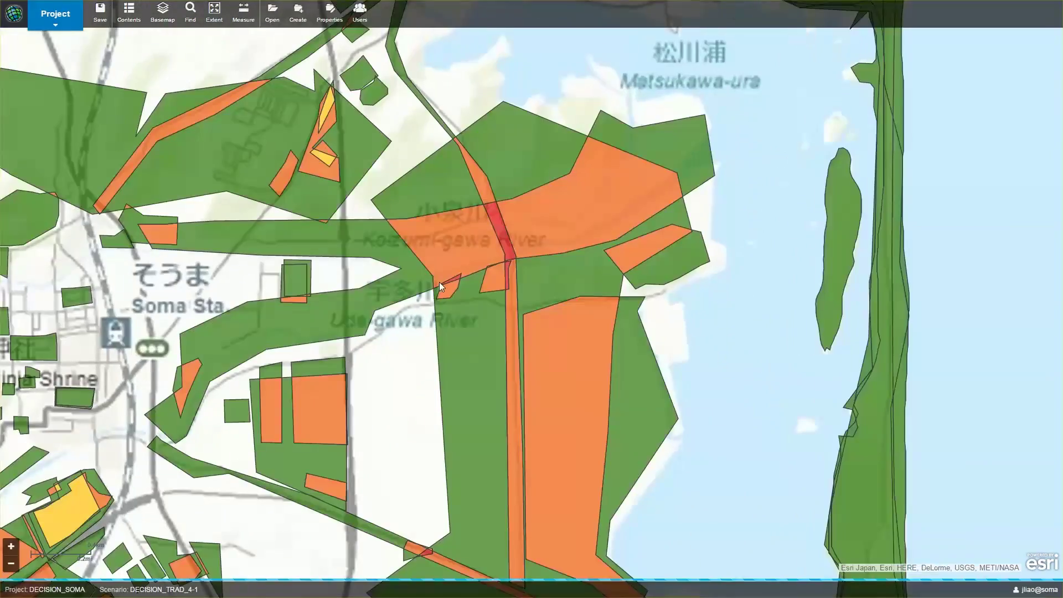
View the consensus details and charts for a road and the coastal forest strip.
left_click(501, 234)
left_click(669, 305)
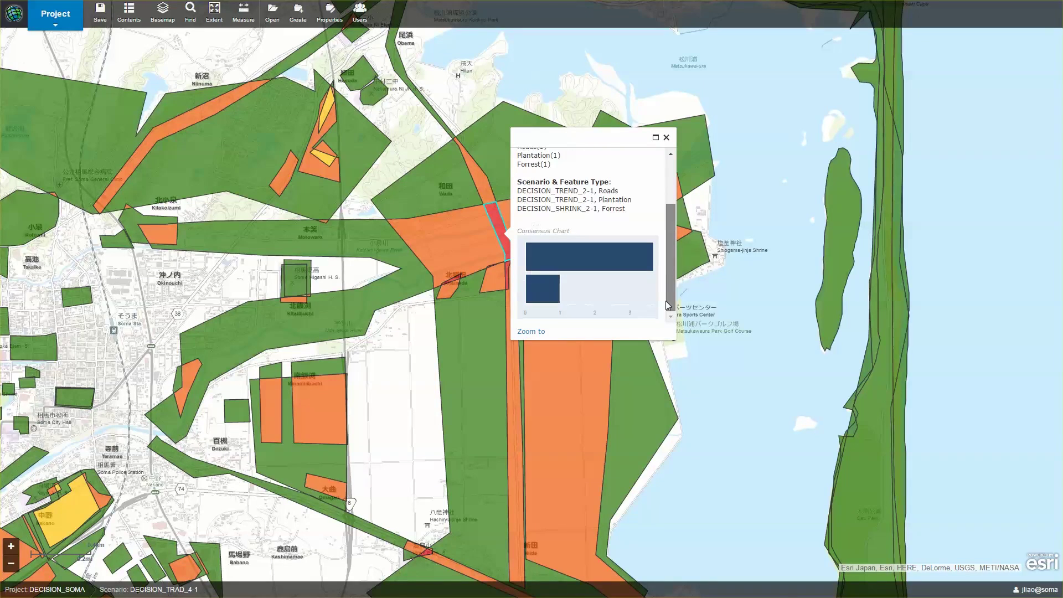
mouse_move(549, 294)
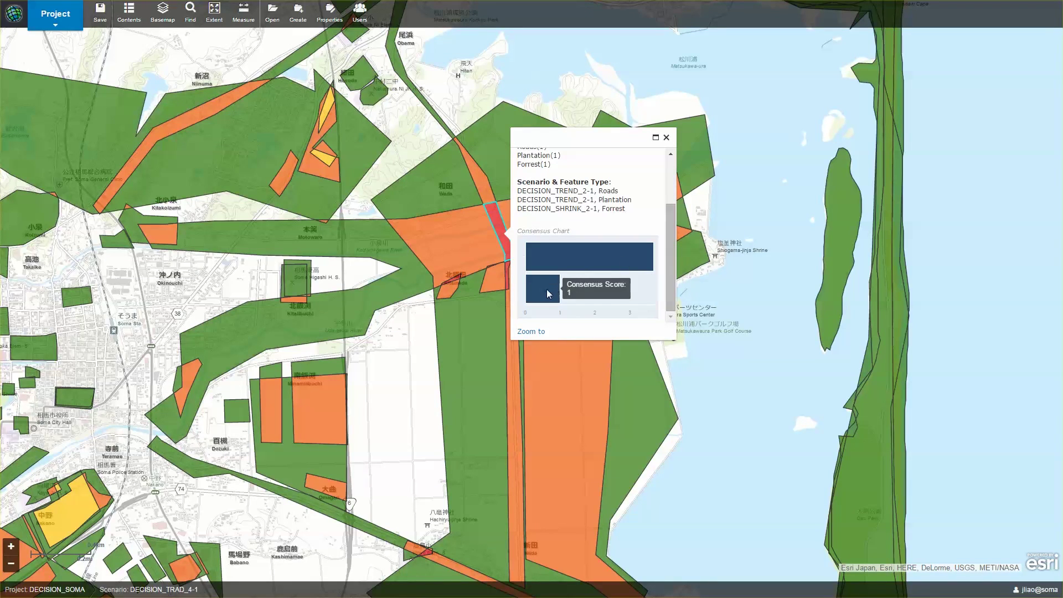
left_click(667, 137)
left_click(869, 442)
left_click(1031, 496)
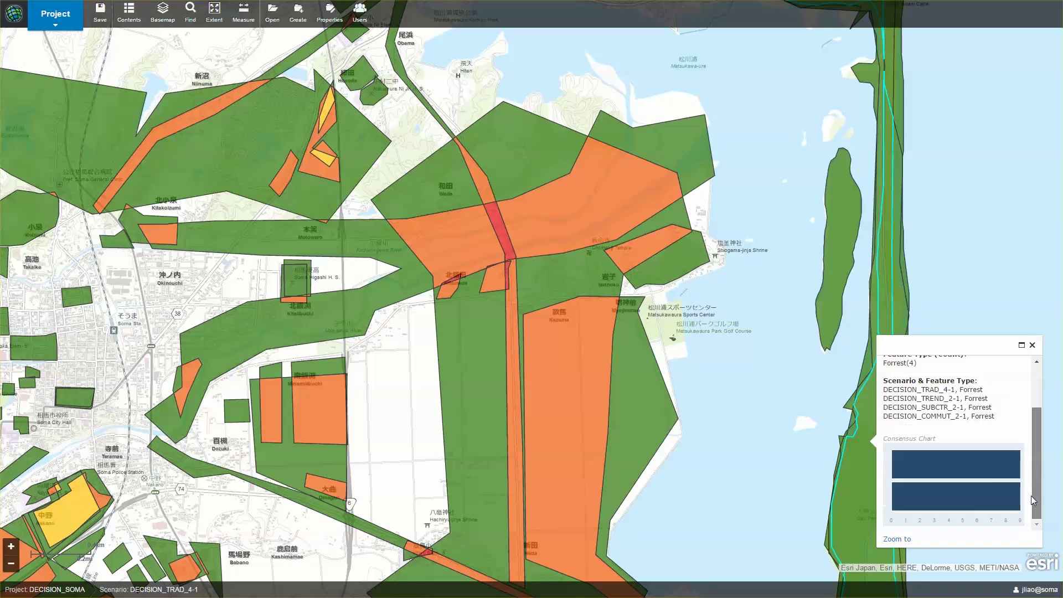
mouse_move(986, 496)
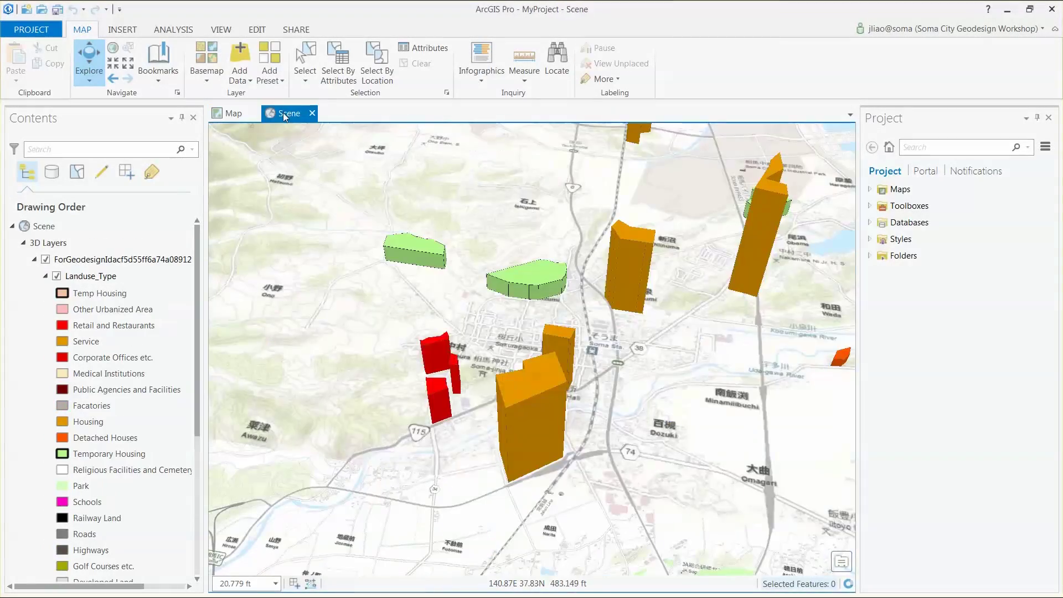
Dock the 3D scene beside the 2D map and zoom out to show the coast.
left_click_drag(288, 113, 556, 349)
scroll(646, 353, "down", 5)
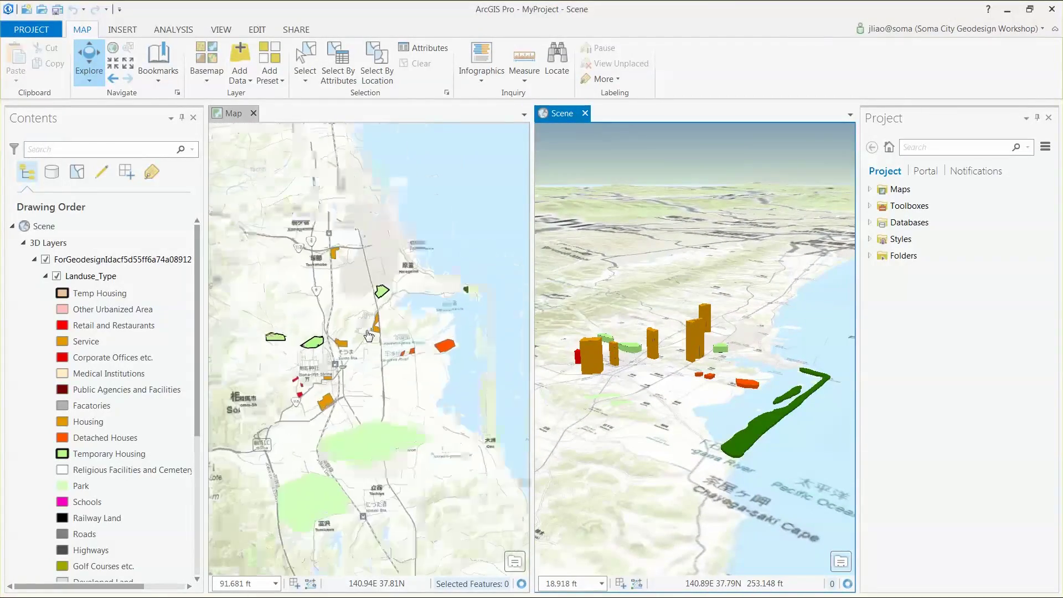